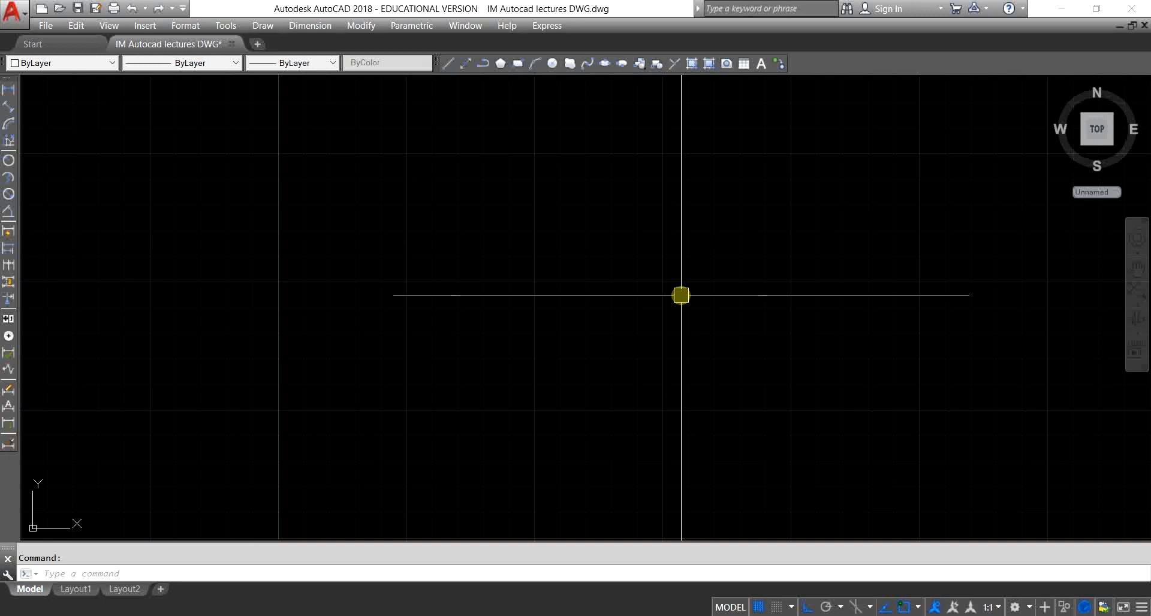
pyautogui.click(360, 26)
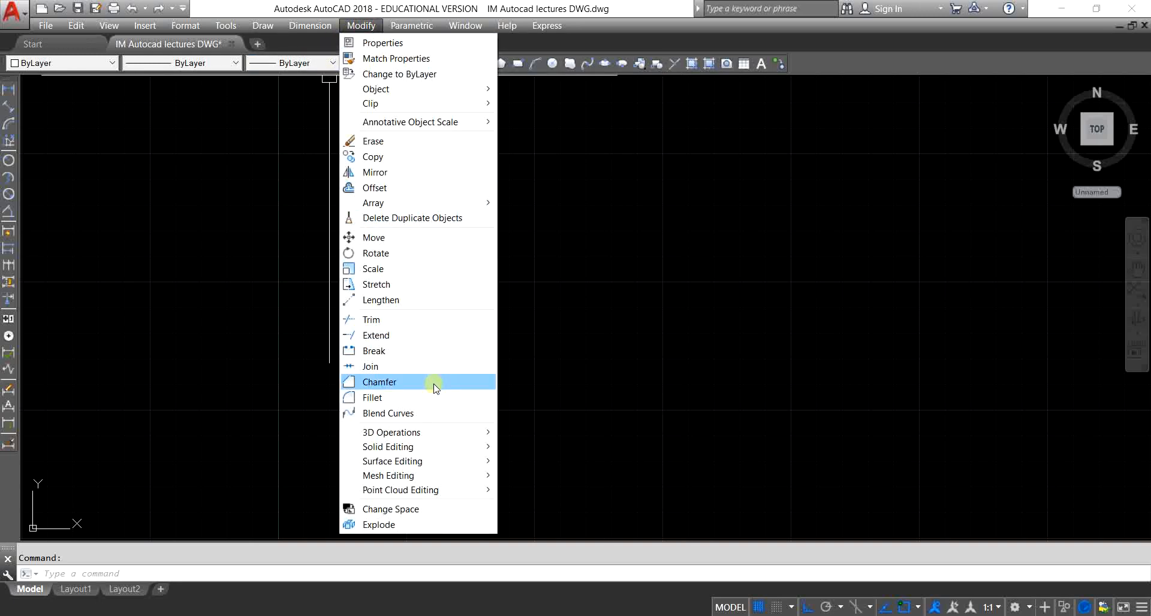
pyautogui.click(663, 271)
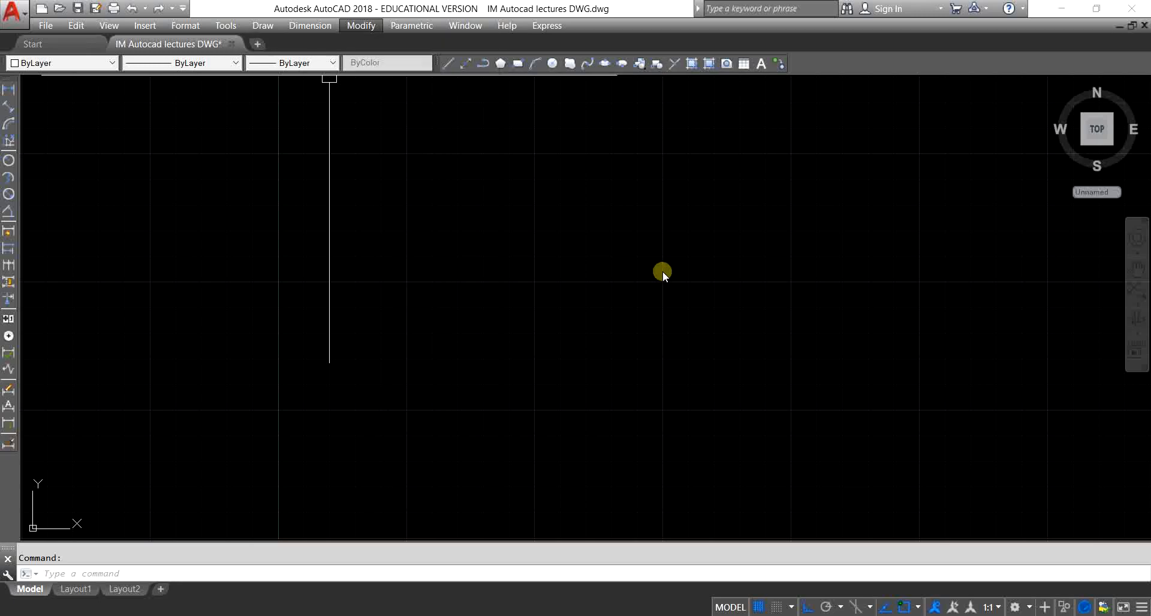
pyautogui.click(663, 271)
pyautogui.click(603, 307)
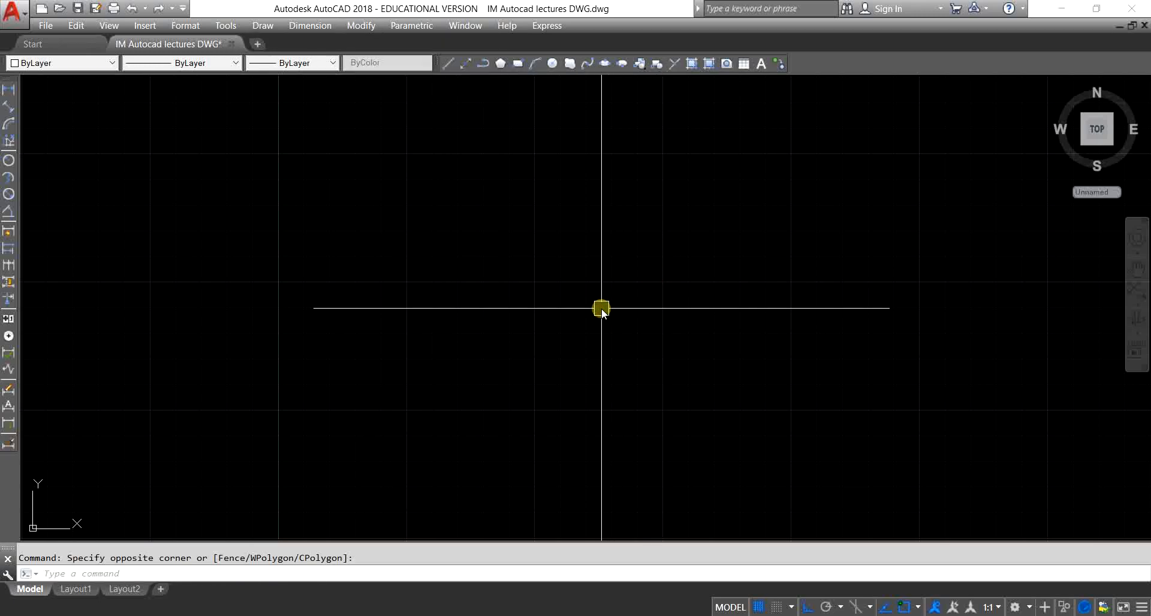
pyautogui.write('rec')
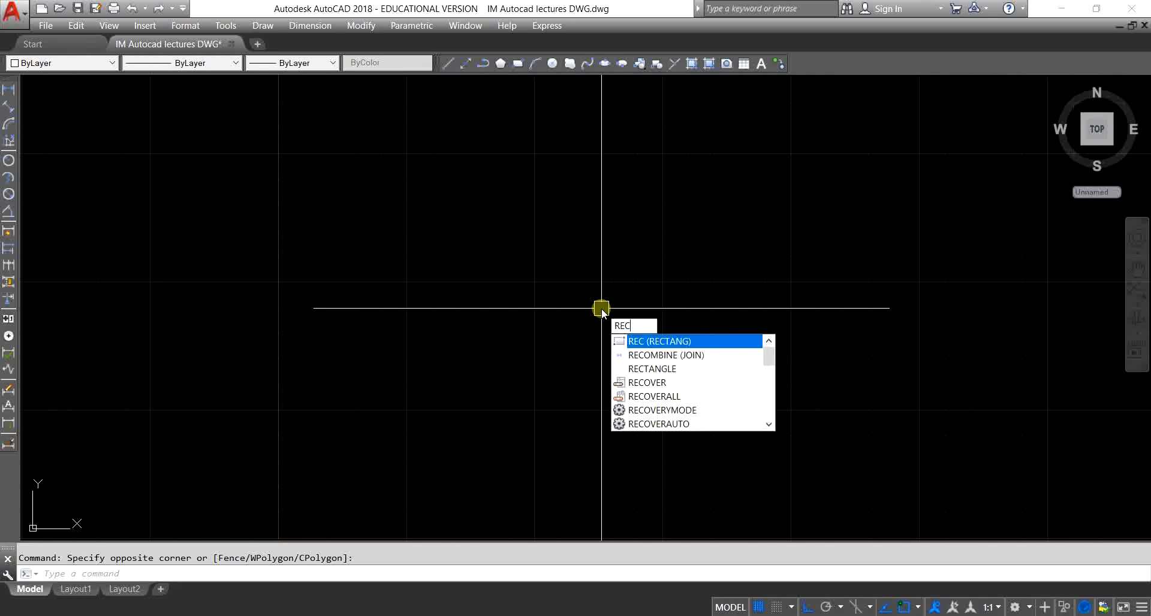
pyautogui.press('Return')
pyautogui.click(365, 179)
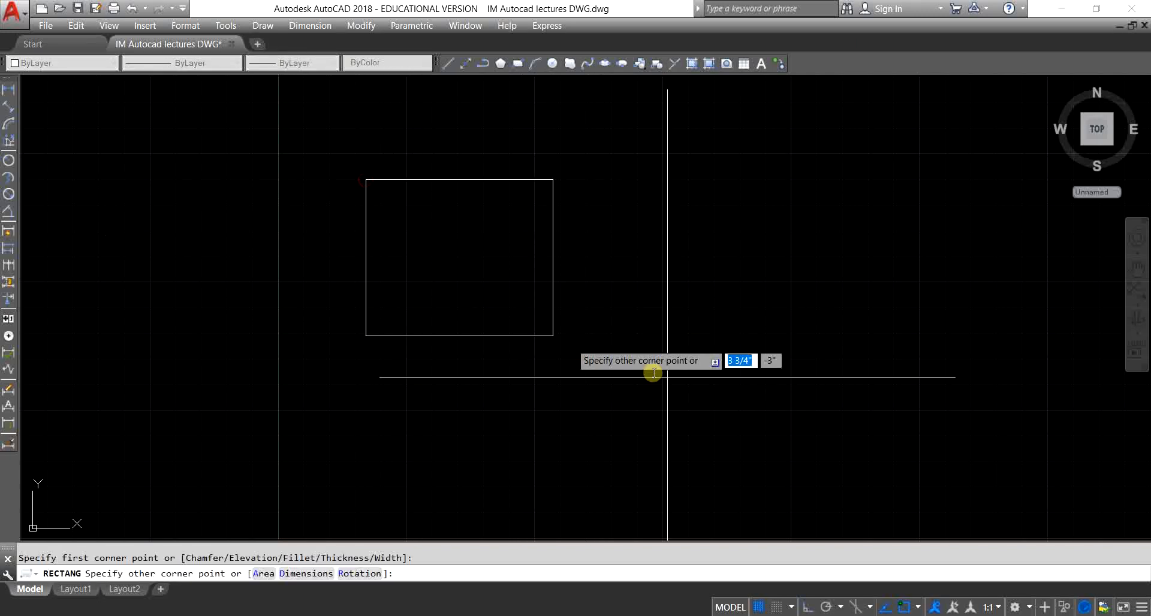
pyautogui.write('@')
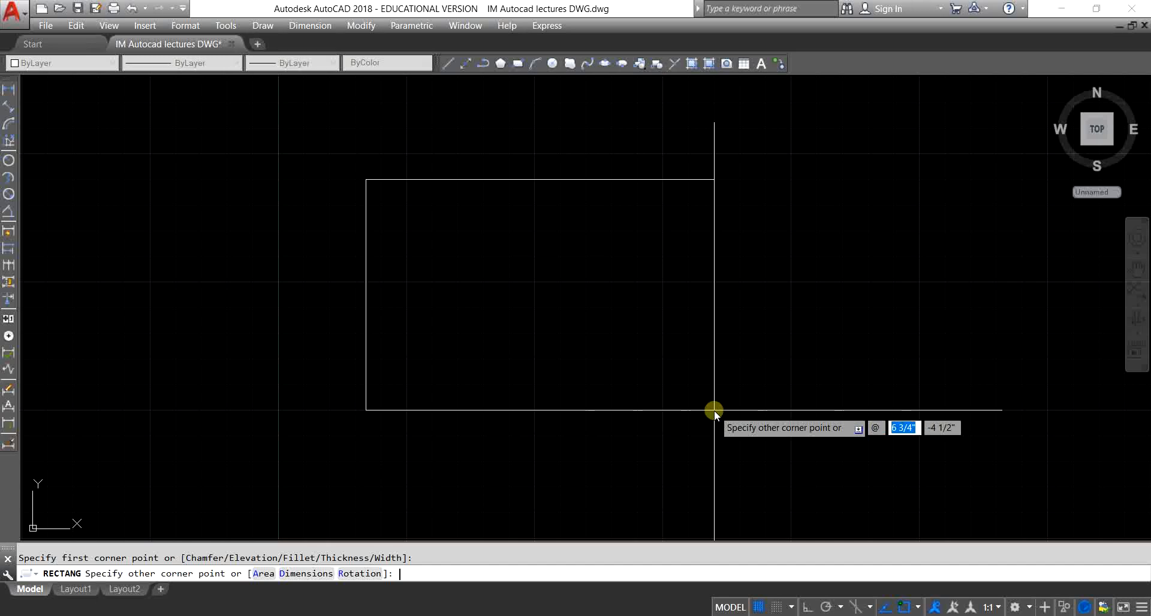
pyautogui.write("15'")
pyautogui.press('Tab')
pyautogui.write("15'")
pyautogui.press('Return')
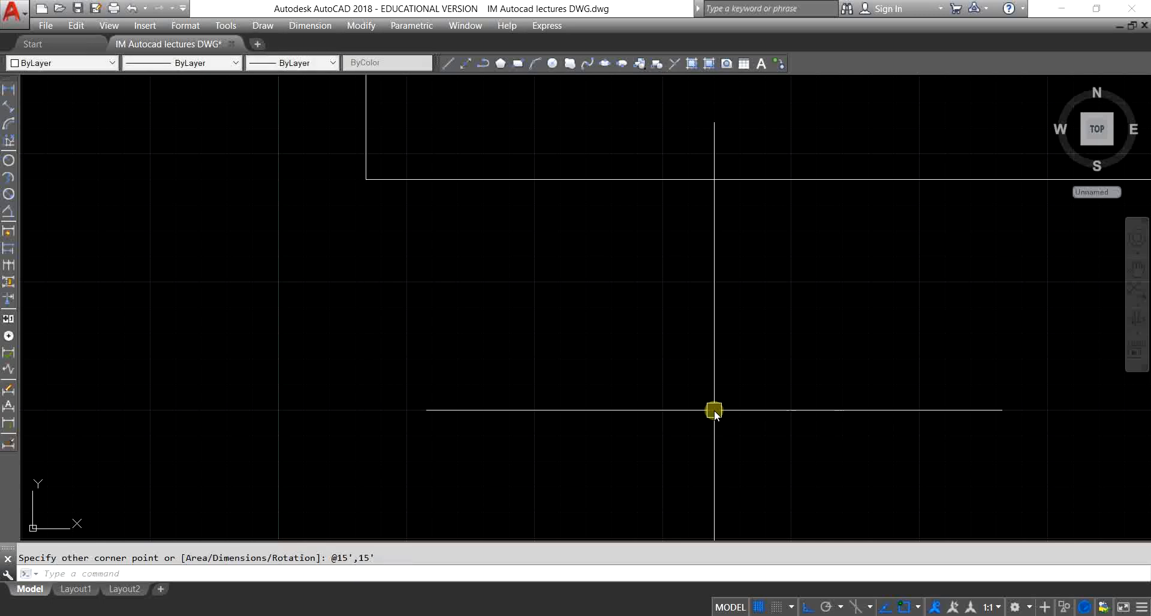
pyautogui.press('Escape')
# - Chamfer the square's upper-left corner between its left and top edges using the current chamfer settings
pyautogui.scroll(-8, 475, 383)
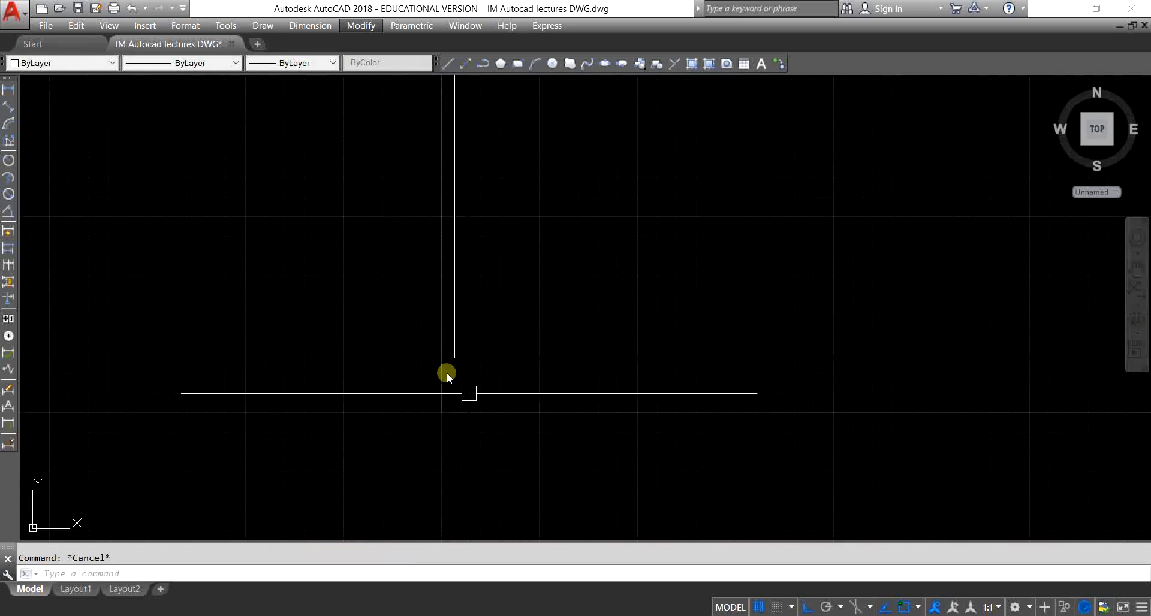
pyautogui.scroll(-4, 447, 373)
pyautogui.click(357, 378)
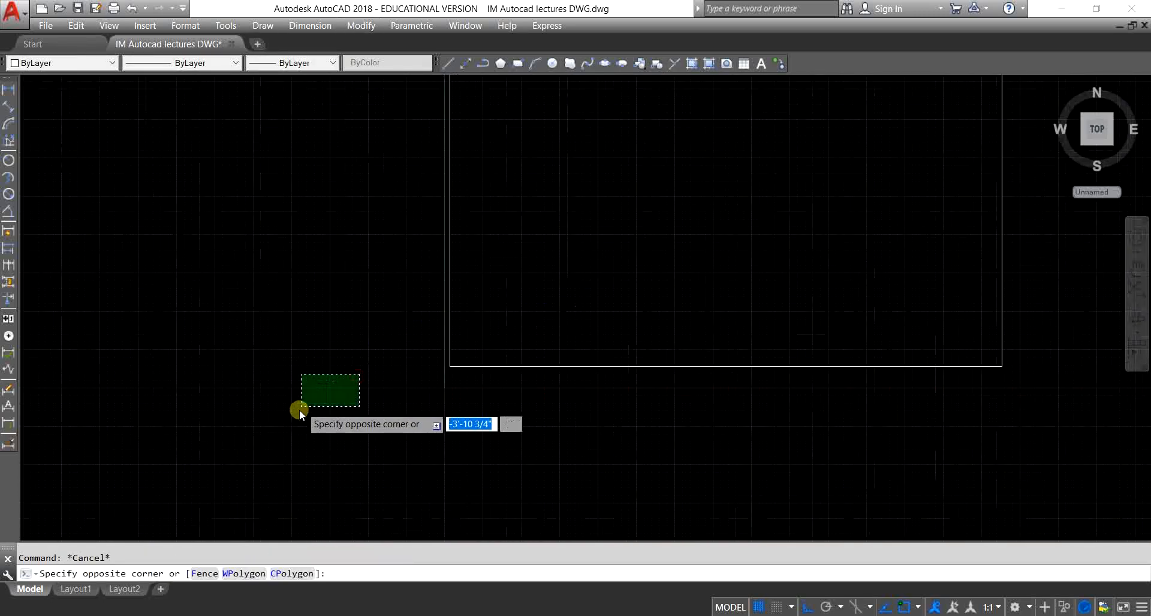
pyautogui.scroll(-4, 298, 411)
pyautogui.click(251, 381)
pyautogui.moveTo(424, 257)
pyautogui.mouseDown(button='middle')
pyautogui.moveTo(514, 278)
pyautogui.moveTo(478, 256)
pyautogui.moveTo(476, 207)
pyautogui.mouseUp(button='middle')
pyautogui.scroll(4, 480, 217)
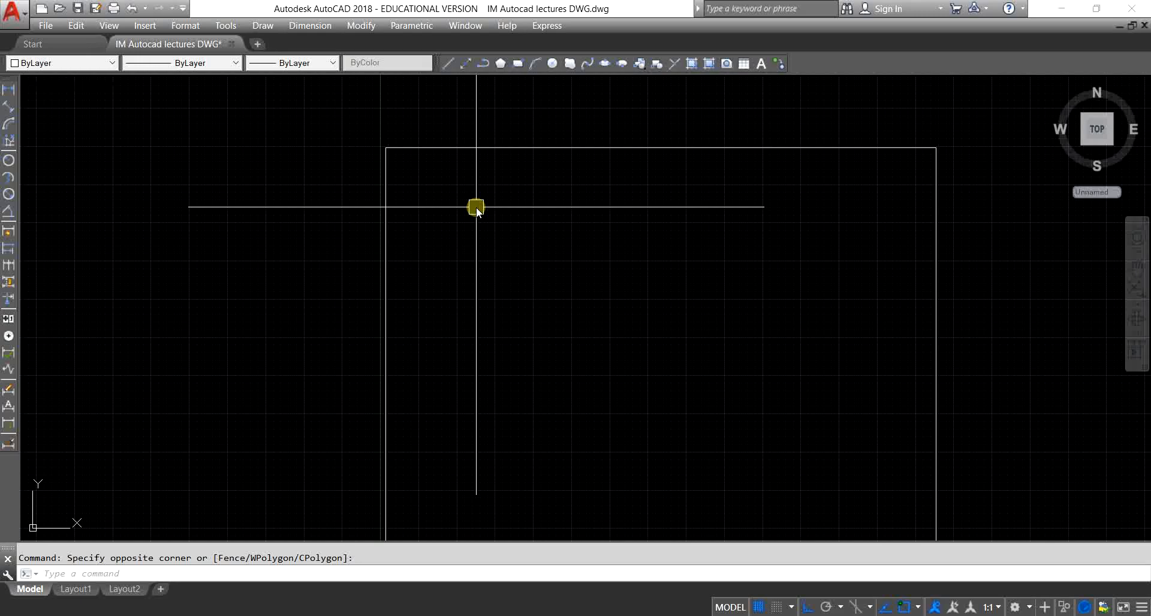
pyautogui.write('CHA')
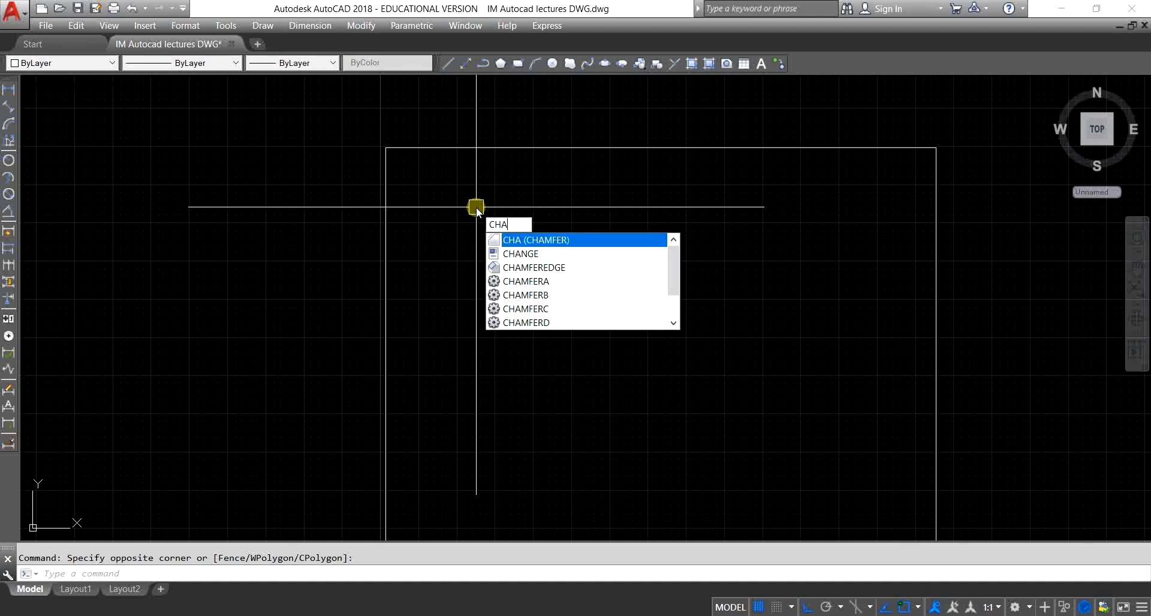
pyautogui.press('Return')
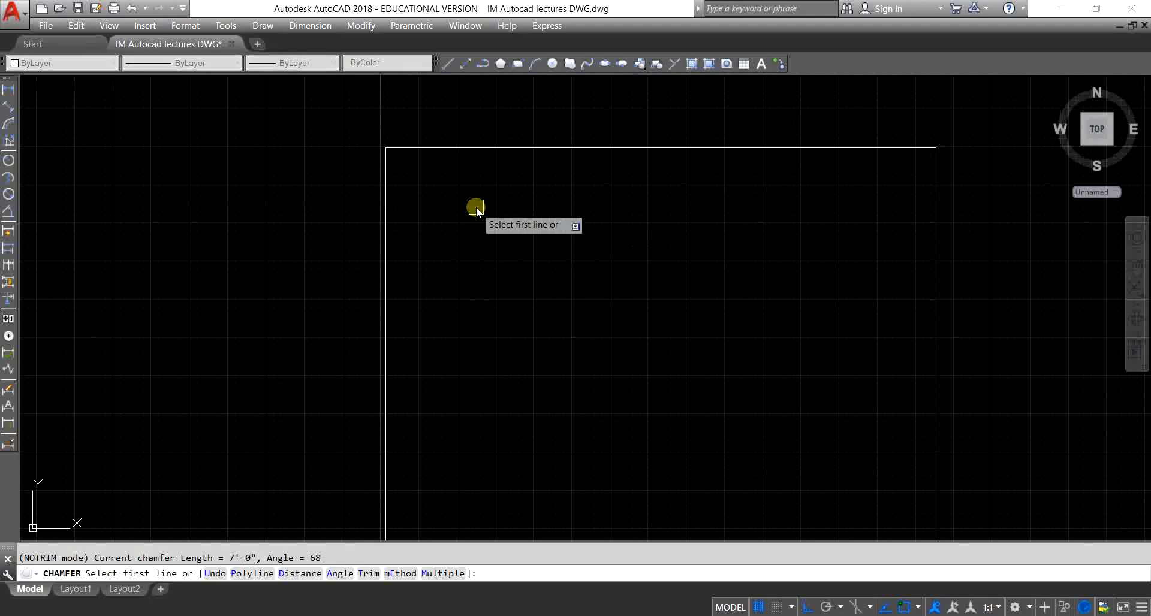
pyautogui.click(386, 226)
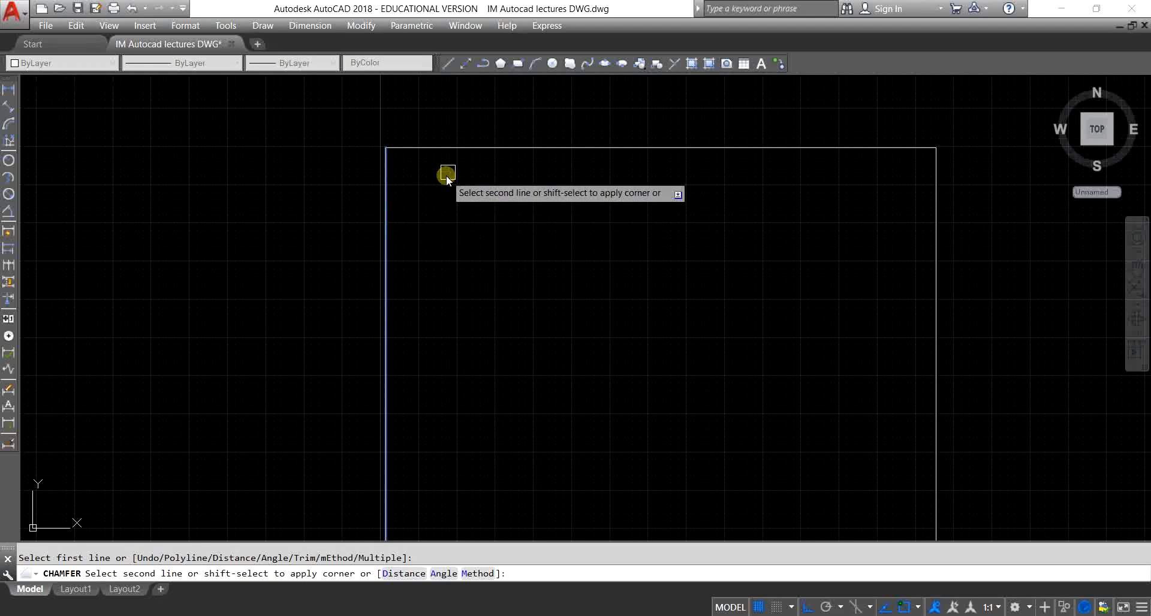
pyautogui.click(465, 148)
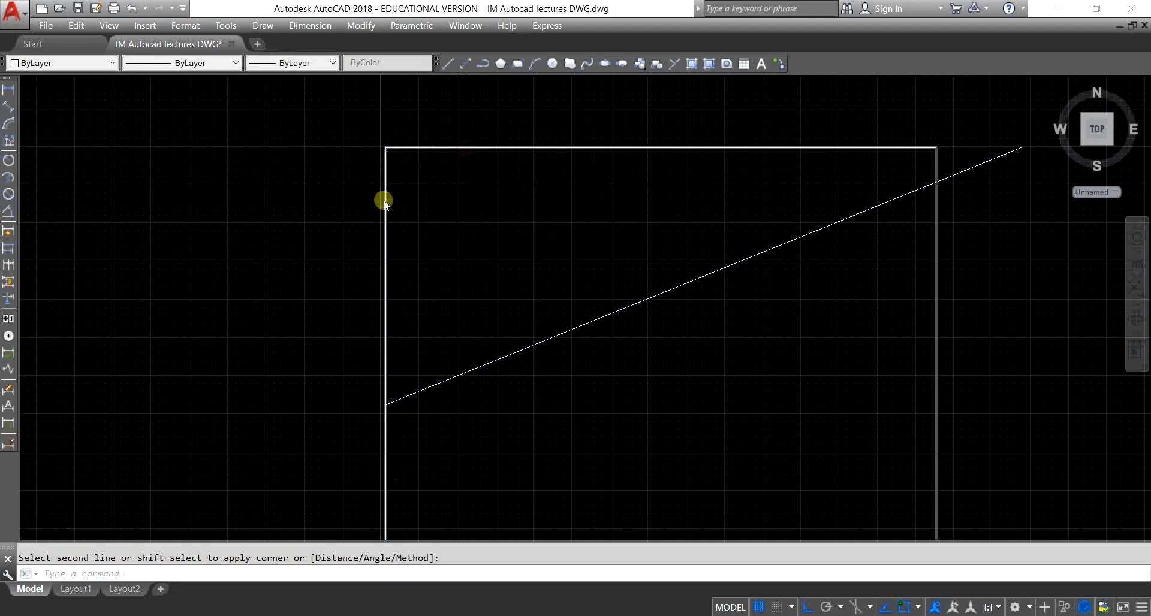
pyautogui.scroll(-6, 394, 210)
pyautogui.scroll(4, 418, 243)
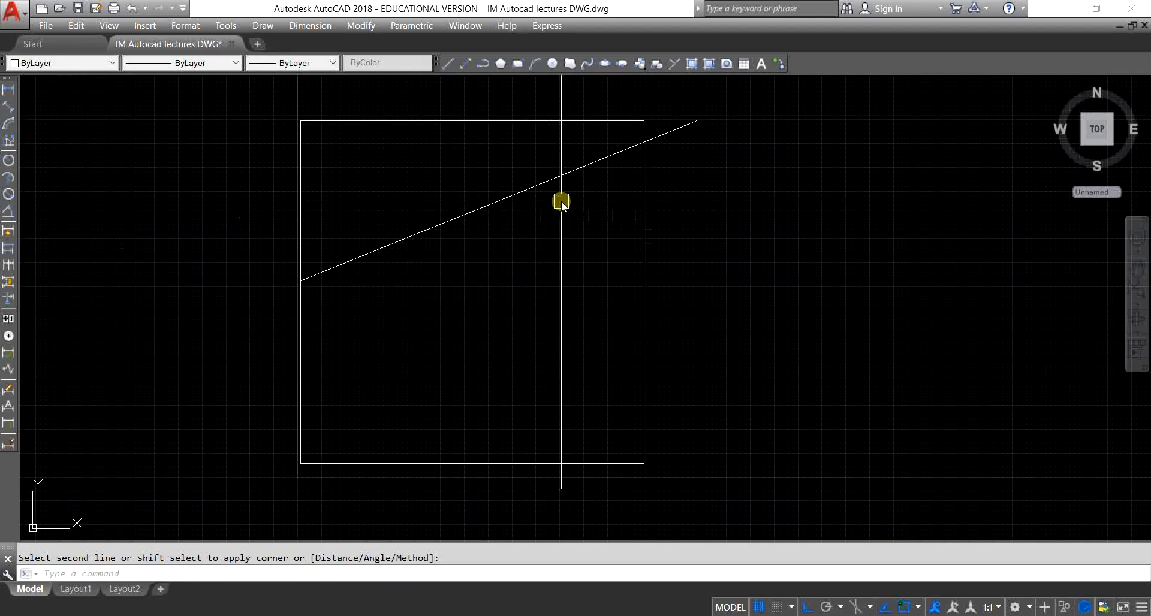
# - Delete the long diagonal chamfer line crossing the square
pyautogui.moveTo(517, 251); pyautogui.dragTo(599, 262, button='middle')
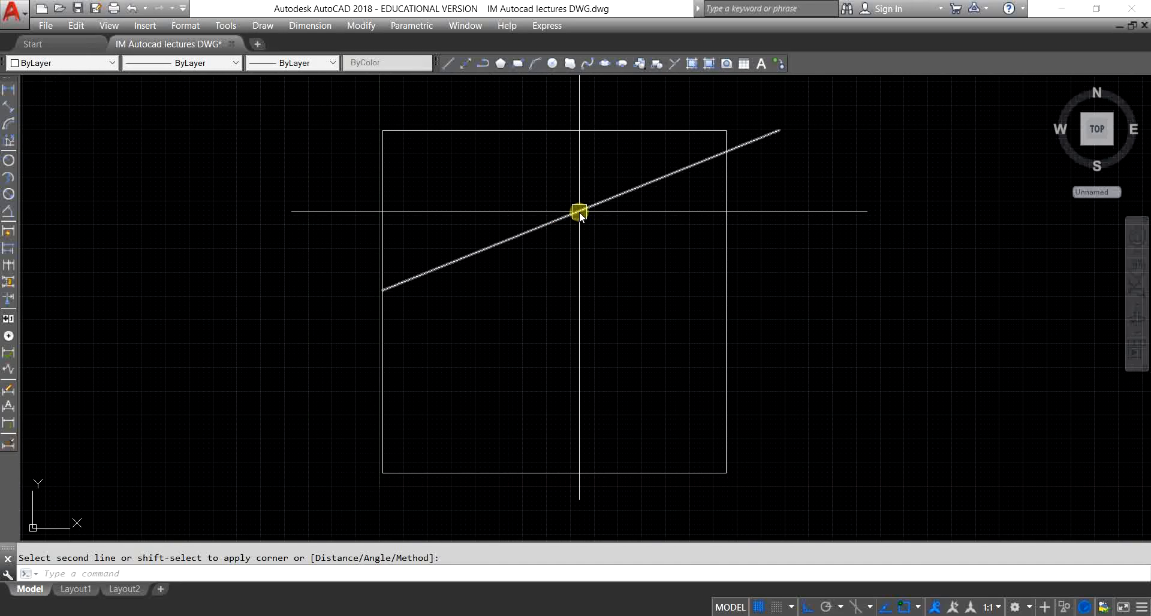
pyautogui.press('Escape')
pyautogui.click(580, 213)
pyautogui.press('Delete')
pyautogui.press('Escape')
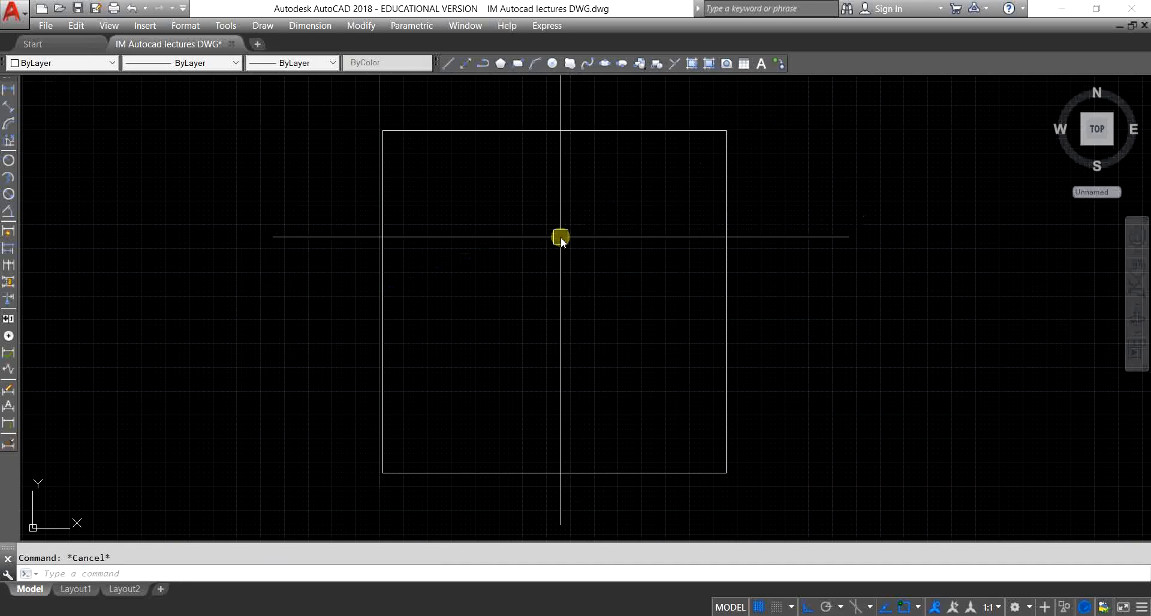
# - Chamfer the square's upper-left corner with a first distance of 2' on the left edge and a second distance of 3' on the top edge
pyautogui.moveTo(494, 259); pyautogui.dragTo(556, 272, button='middle')
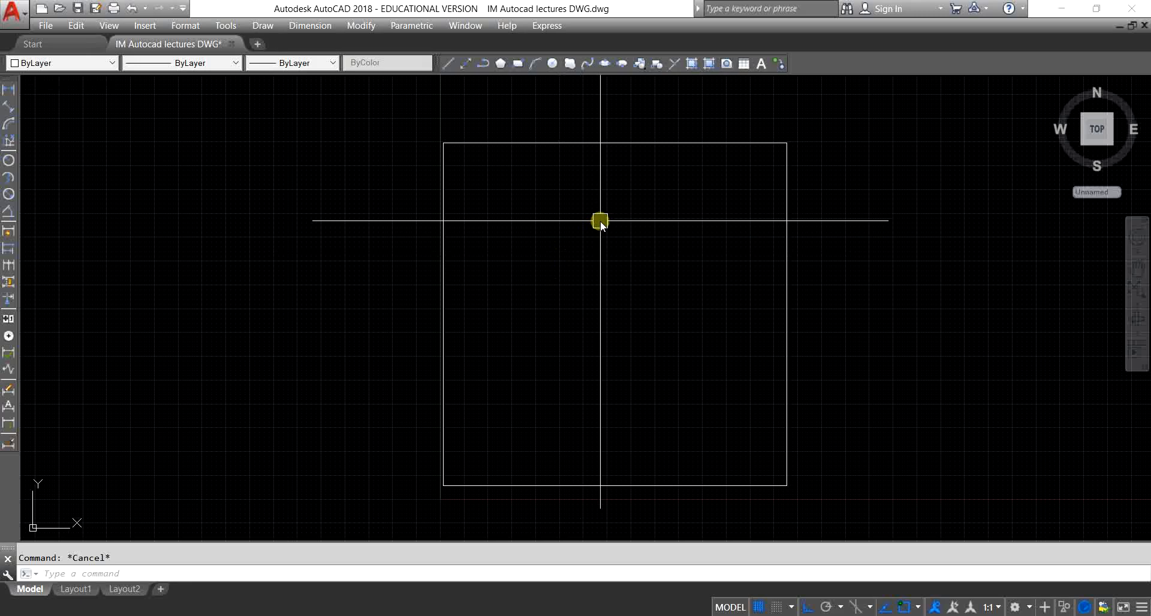
pyautogui.write('CHA')
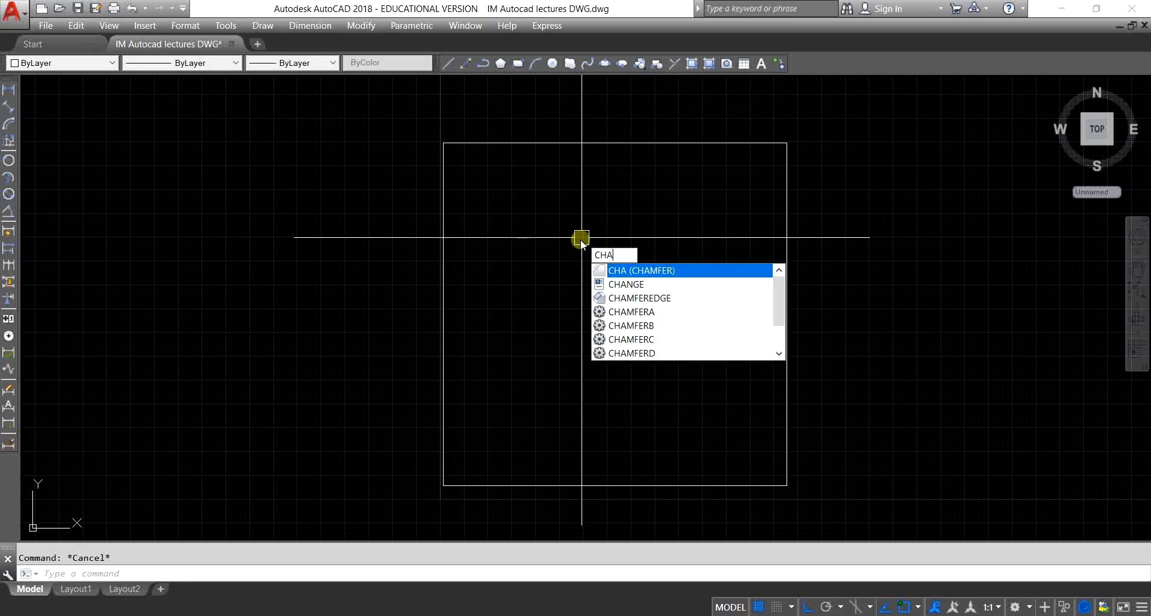
pyautogui.press('Return')
pyautogui.write('D')
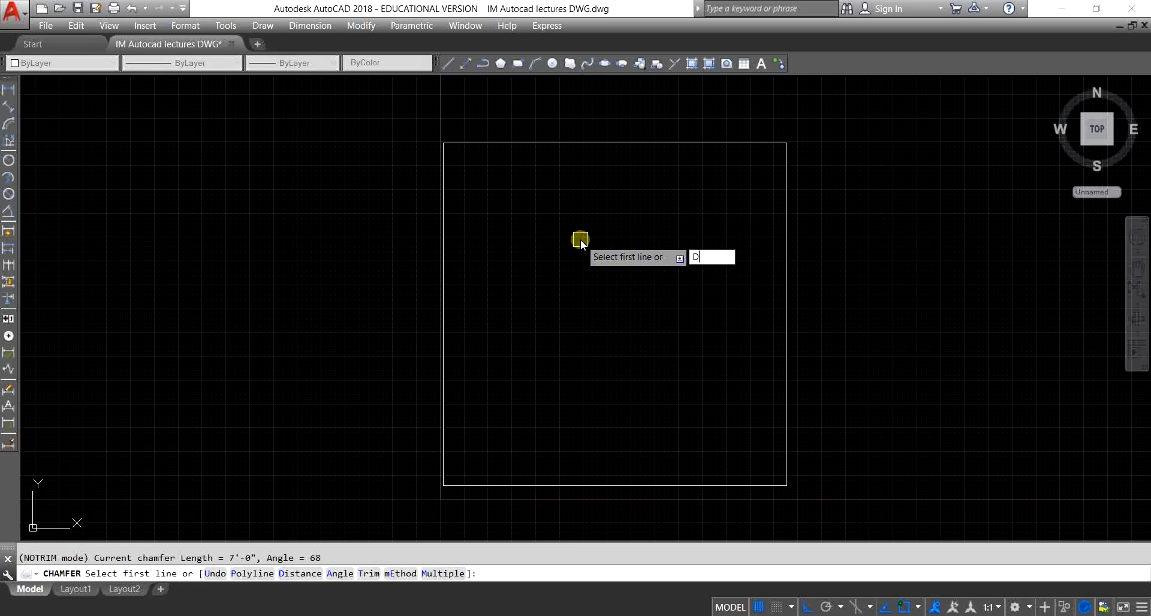
pyautogui.press('Return')
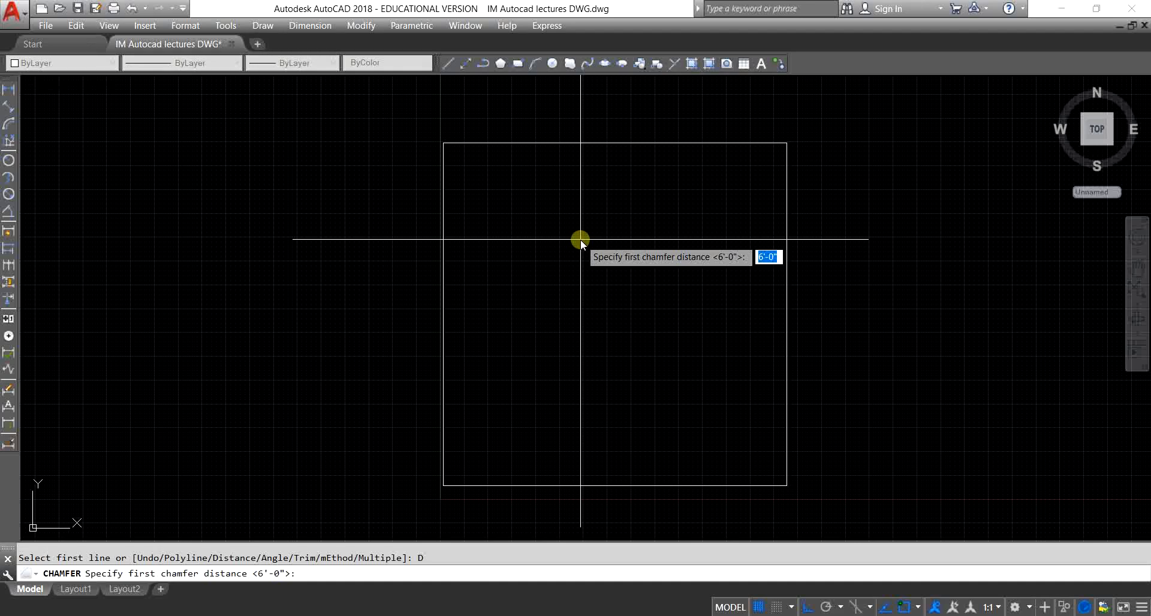
pyautogui.write('2')
pyautogui.press('Return')
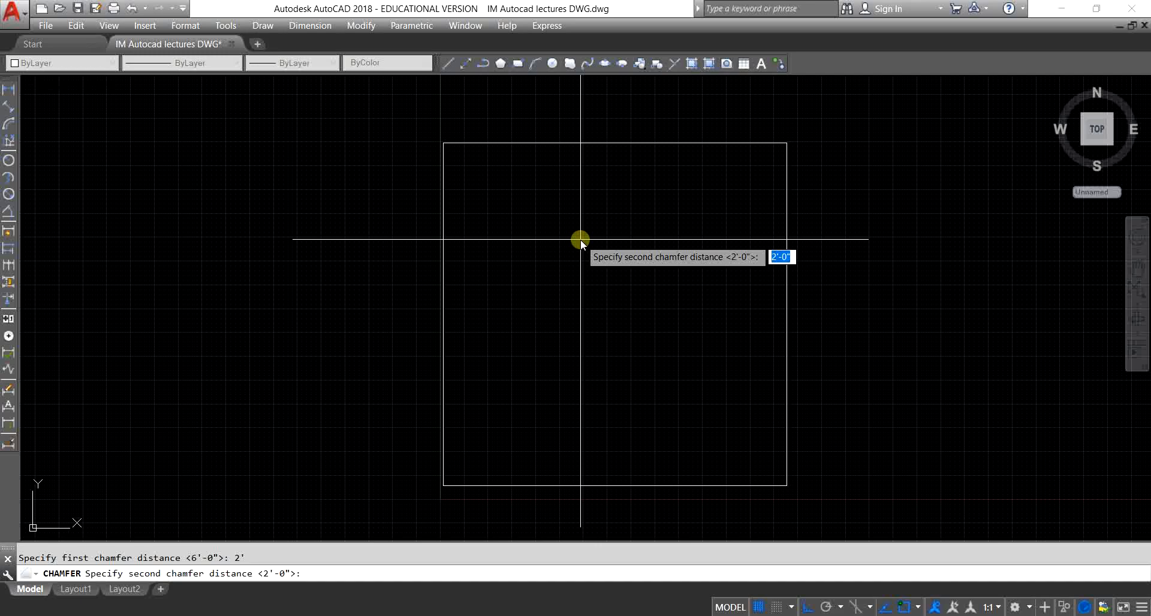
pyautogui.write('3')
pyautogui.press('Return')
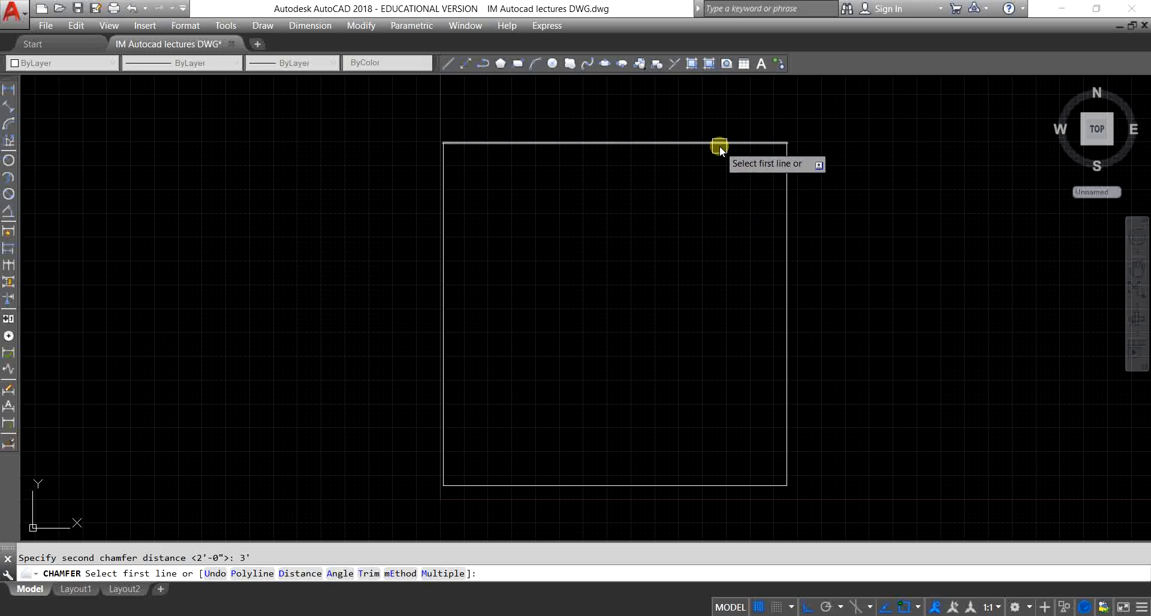
pyautogui.moveTo(520, 291); pyautogui.dragTo(528, 326, button='middle')
pyautogui.click(447, 257)
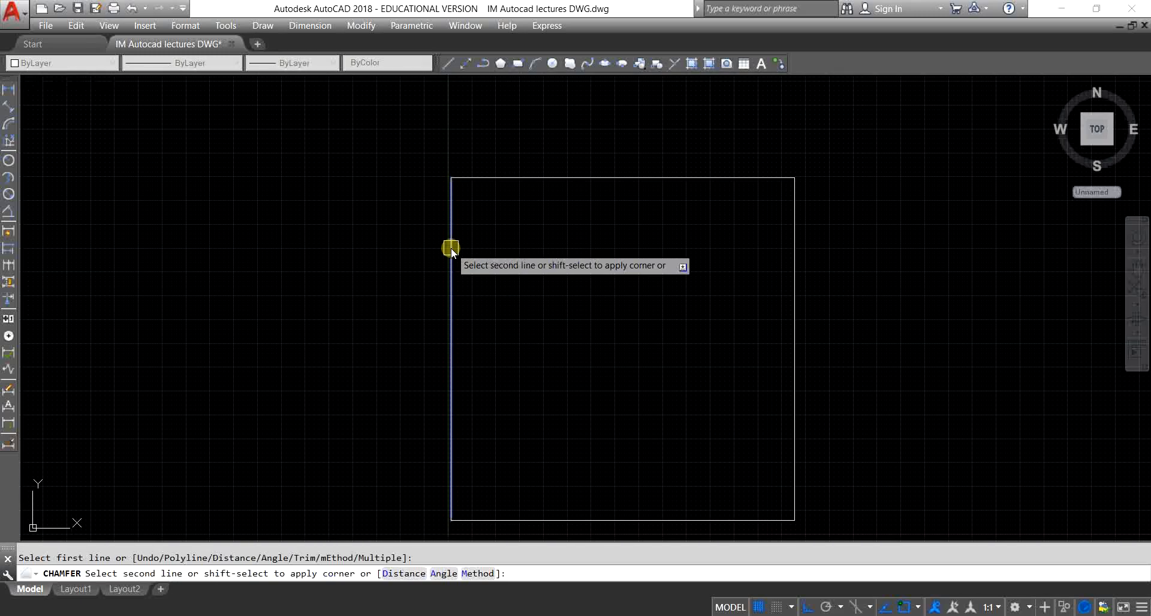
pyautogui.click(512, 178)
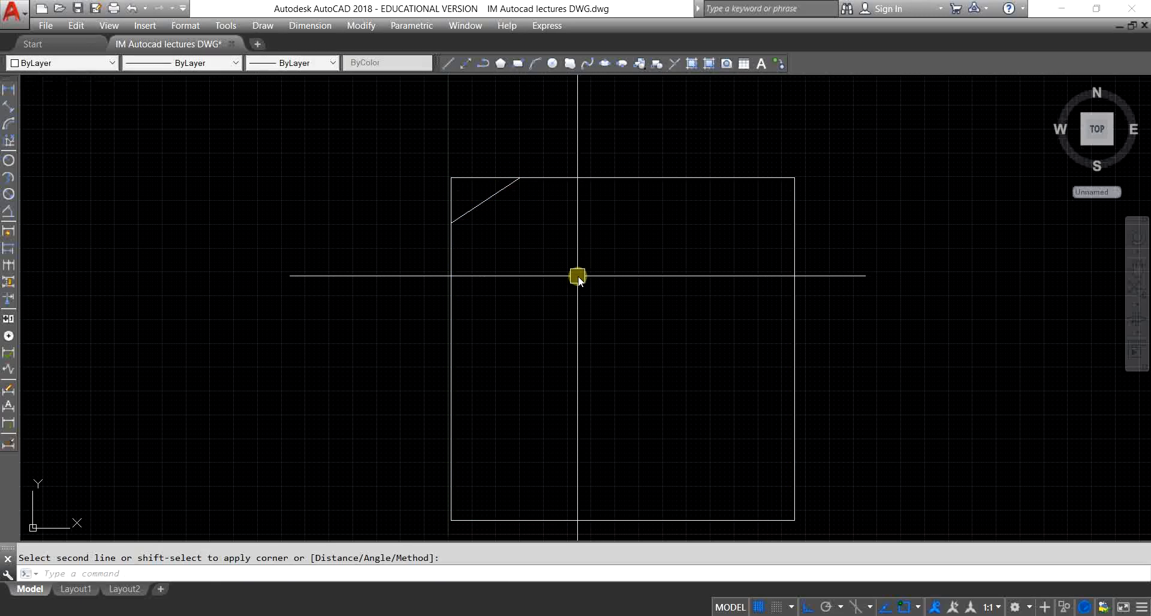
# - Add a horizontal linear dimension above the top edge, from the square's upper-left corner to the chamfer line's upper end
pyautogui.scroll(2, 527, 224)
pyautogui.moveTo(527, 224); pyautogui.dragTo(547, 282, button='middle')
pyautogui.scroll(4, 514, 254)
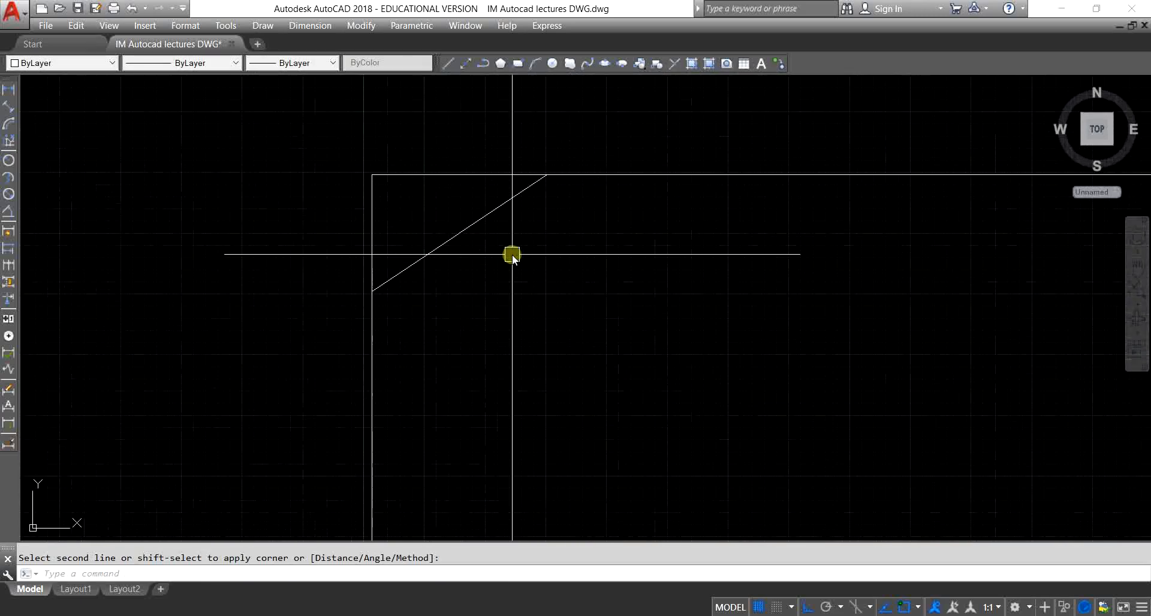
pyautogui.scroll(-2, 542, 297)
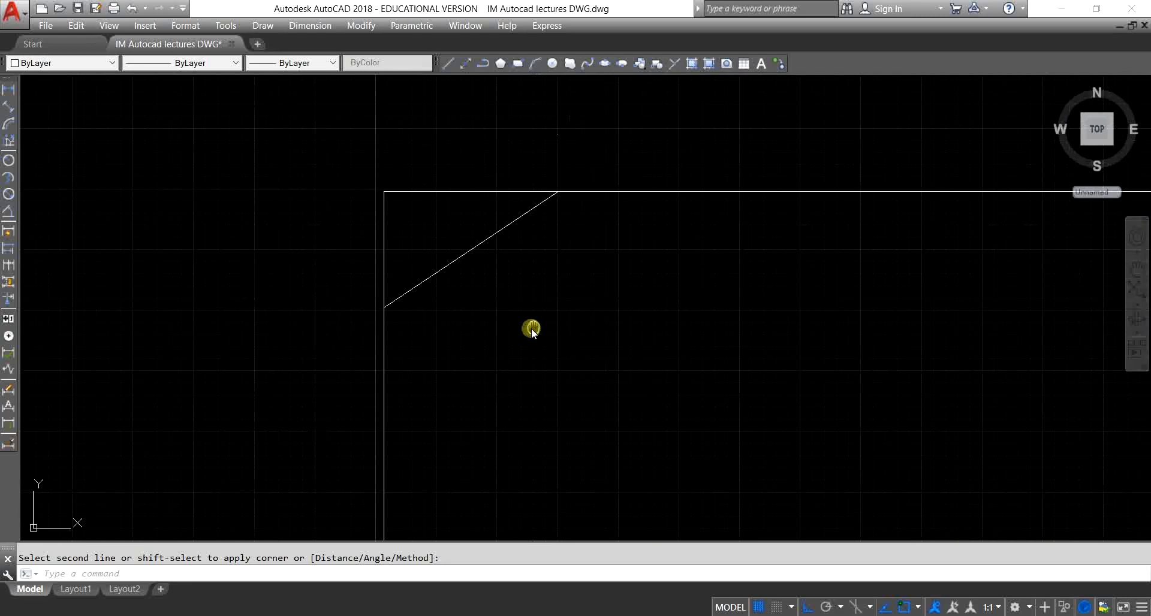
pyautogui.moveTo(530, 329)
pyautogui.mouseDown(button='middle')
pyautogui.moveTo(570, 301)
pyautogui.moveTo(552, 325)
pyautogui.mouseUp(button='middle')
pyautogui.scroll(-2, 528, 308)
pyautogui.scroll(4, 530, 262)
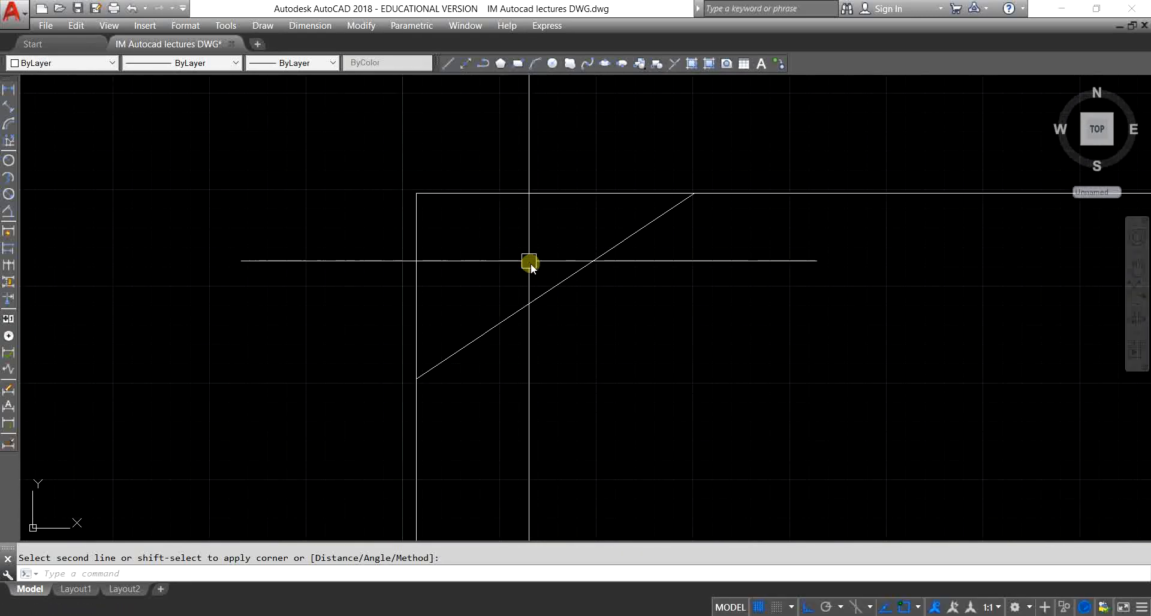
pyautogui.moveTo(531, 264); pyautogui.dragTo(516, 260, button='middle')
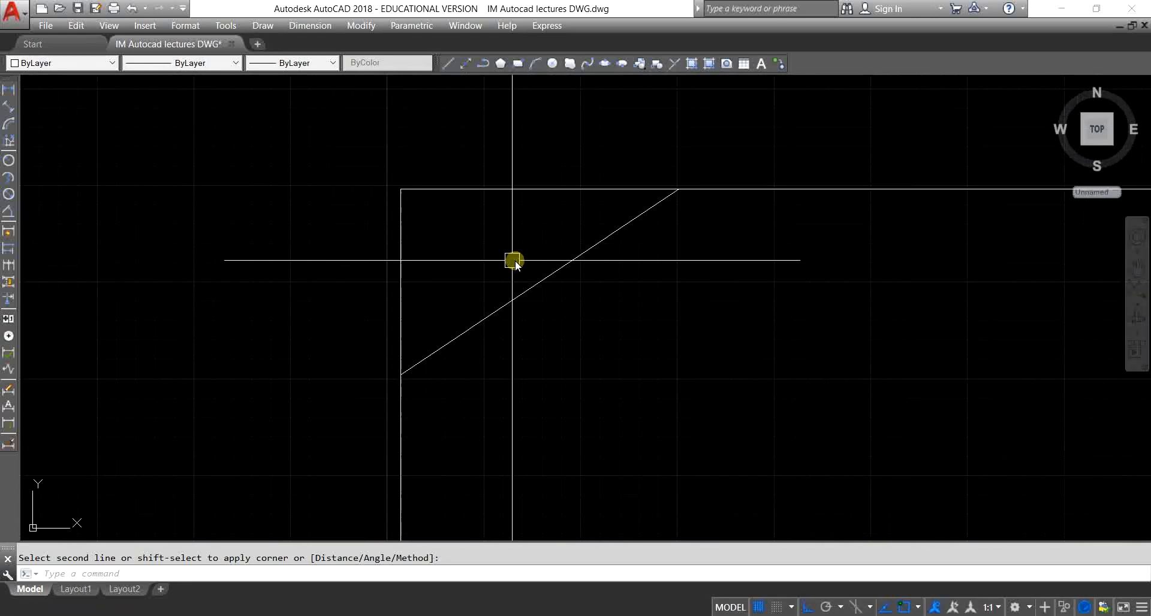
pyautogui.click(8, 90)
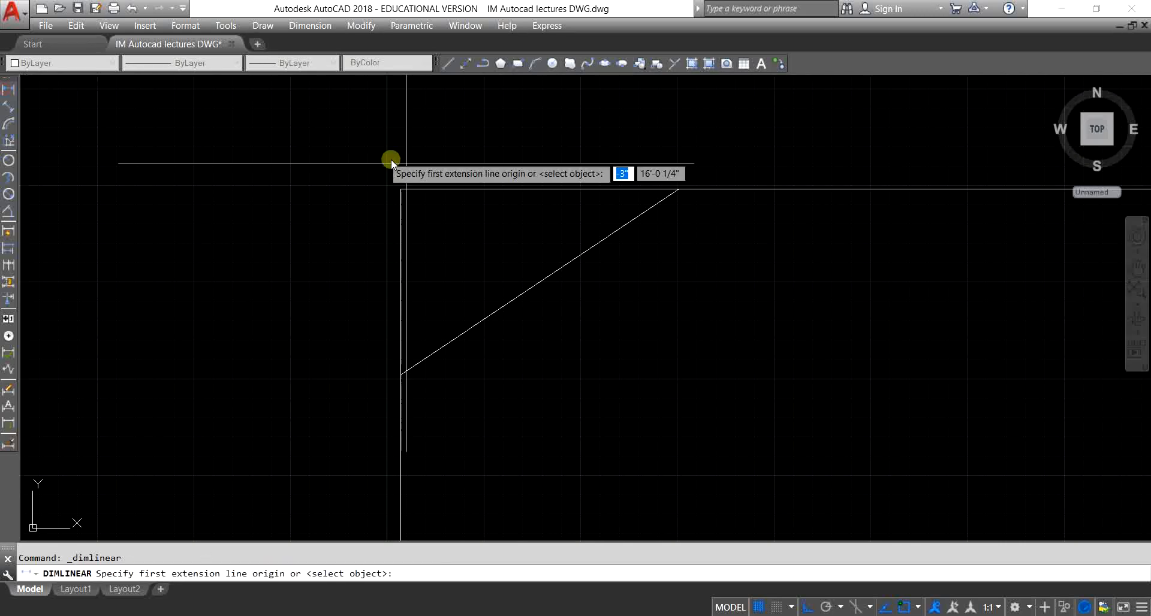
pyautogui.click(400, 190)
pyautogui.click(676, 189)
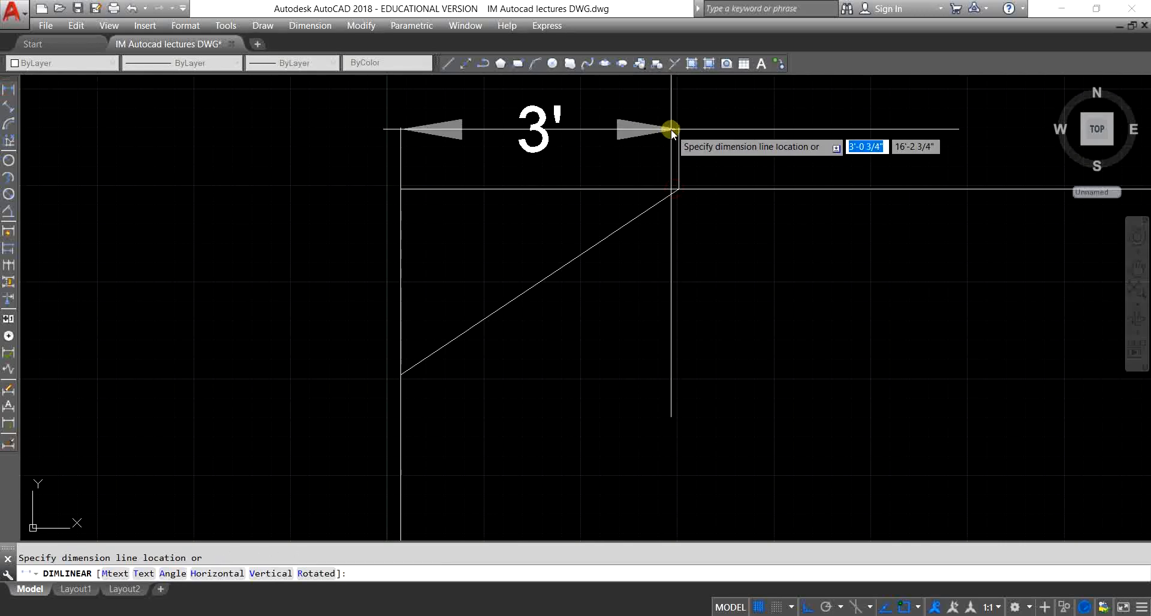
pyautogui.click(671, 128)
# - Add a vertical linear dimension outside the left edge, from the square's upper-left corner to the chamfer line's lower end
pyautogui.moveTo(650, 311); pyautogui.dragTo(693, 288, button='middle')
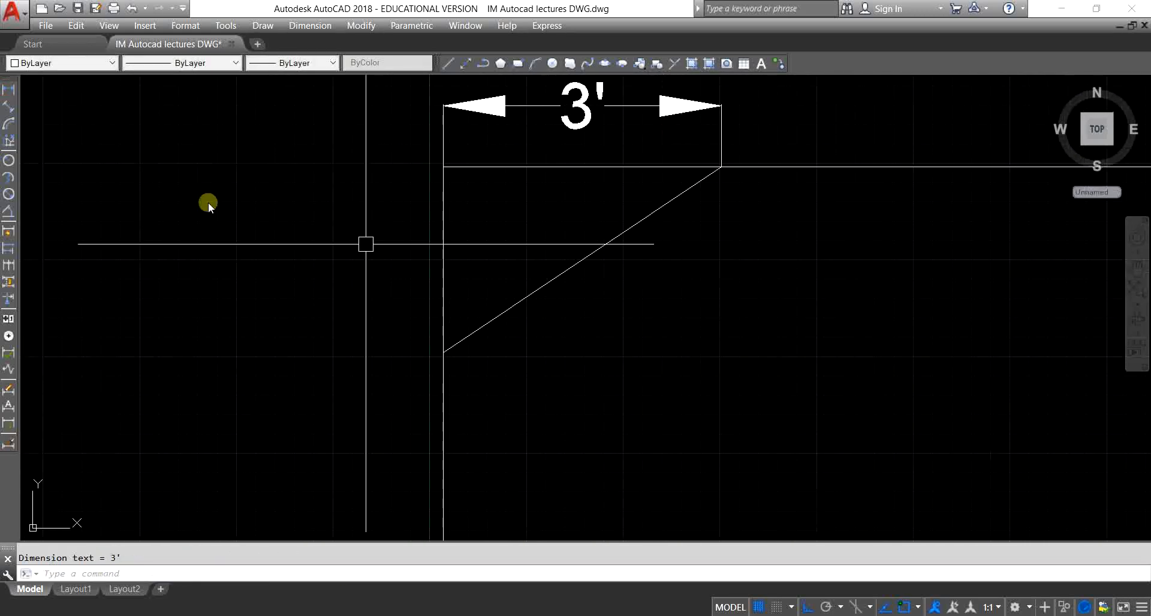
pyautogui.click(7, 92)
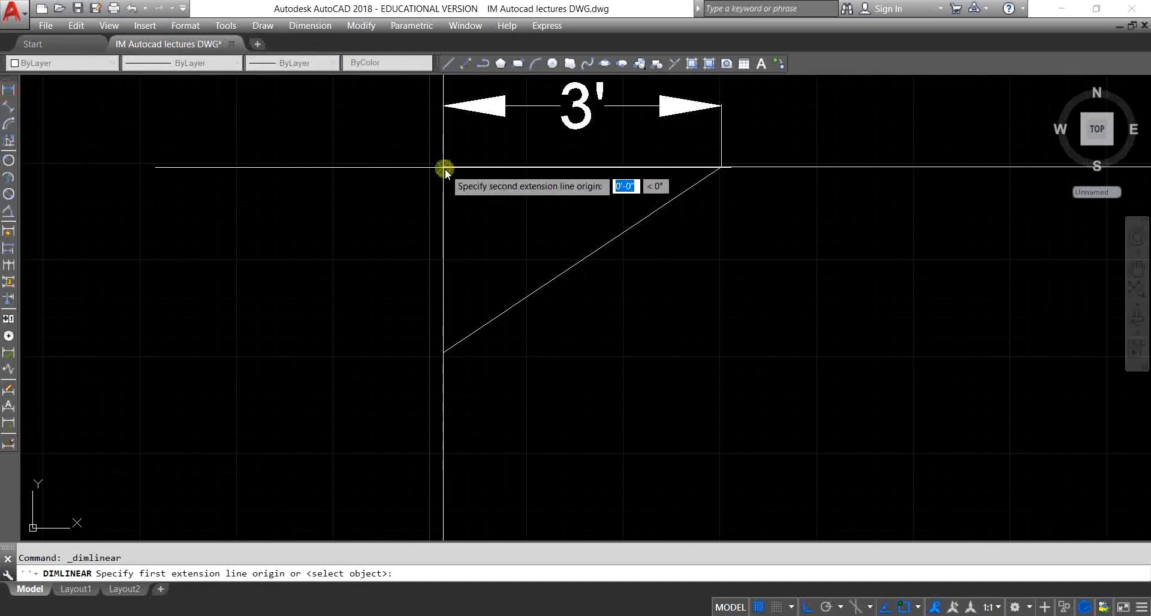
pyautogui.click(444, 168)
pyautogui.click(444, 353)
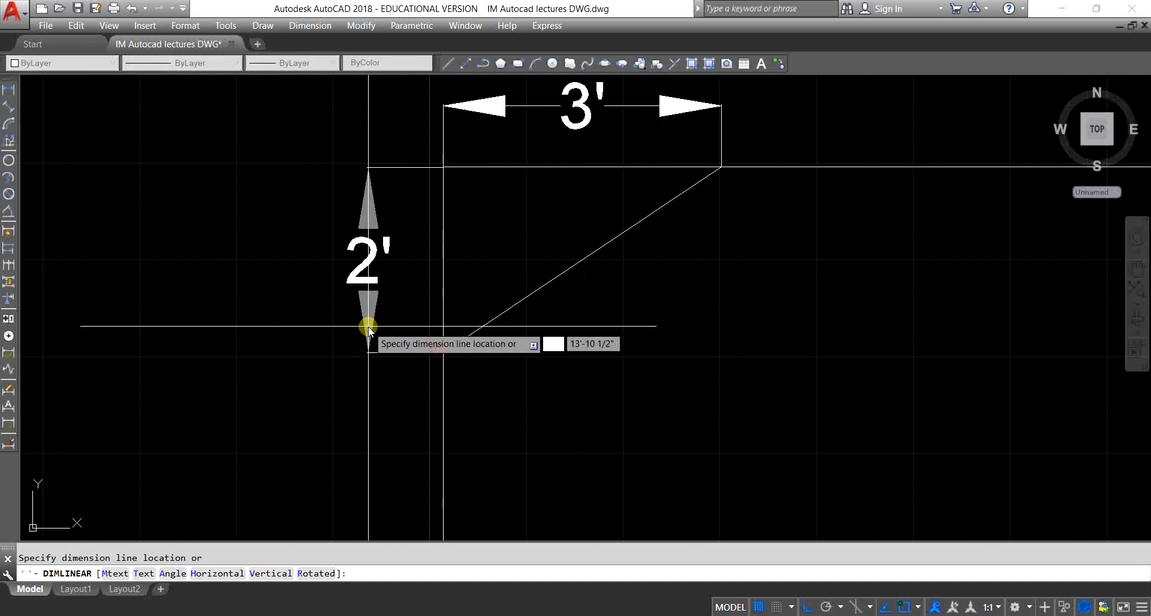
pyautogui.click(335, 324)
pyautogui.press('Escape')
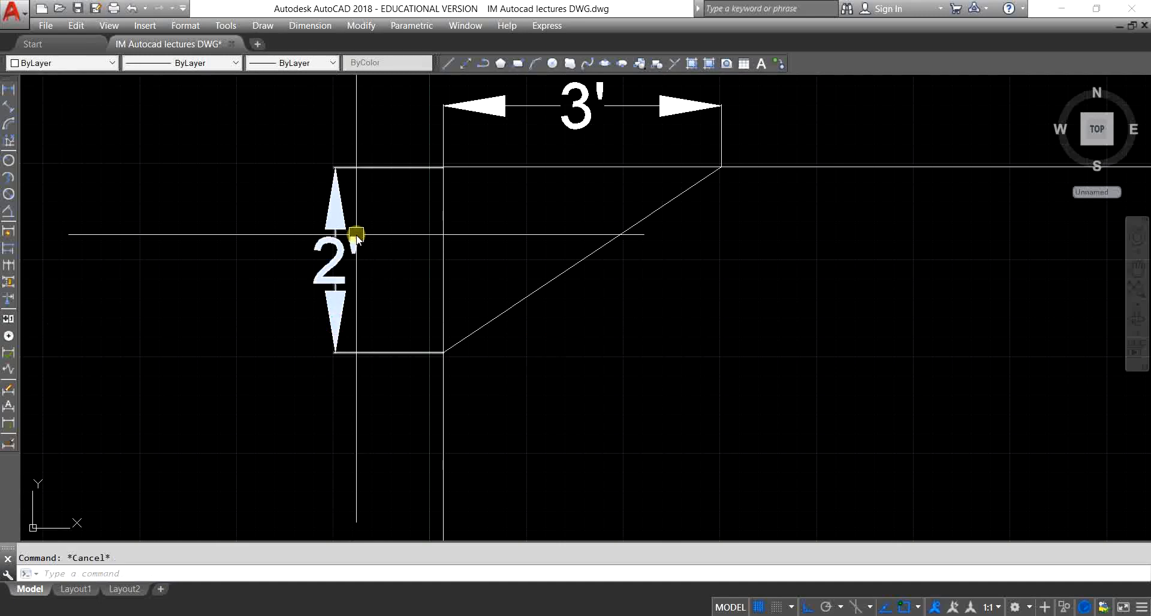
# - Chamfer the square's upper-right corner in Trim mode, with the first distance of 2' on the right edge and the second of 3' on the top edge
pyautogui.scroll(-4, 363, 240)
pyautogui.scroll(3, 462, 223)
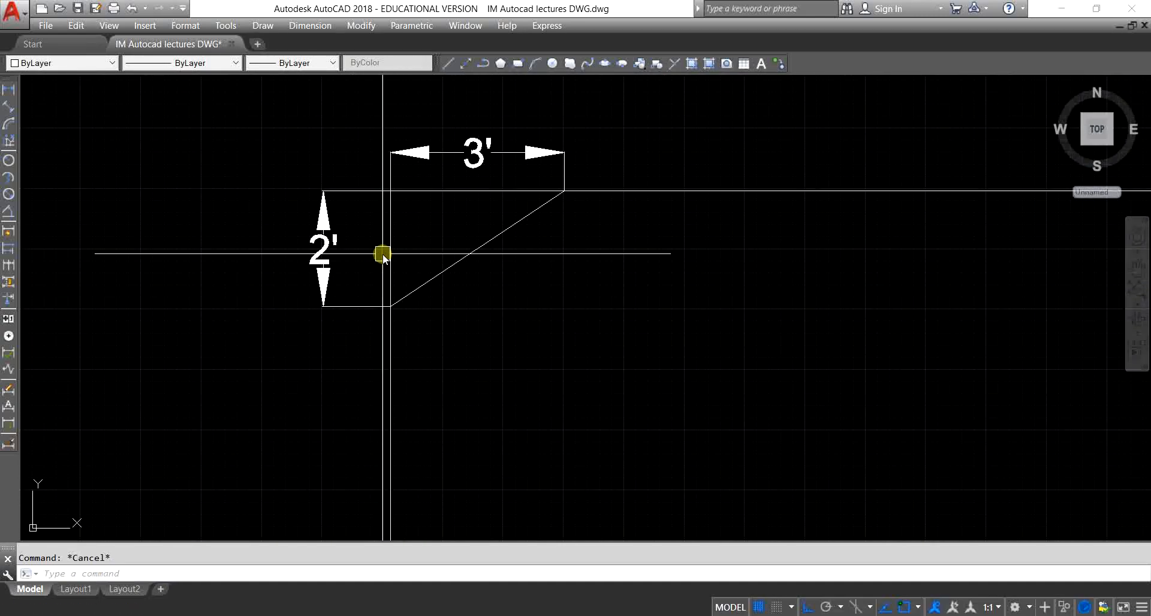
pyautogui.moveTo(506, 294)
pyautogui.mouseDown(button='middle')
pyautogui.moveTo(378, 318)
pyautogui.moveTo(320, 312)
pyautogui.mouseUp(button='middle')
pyautogui.moveTo(783, 247); pyautogui.dragTo(627, 223, button='middle')
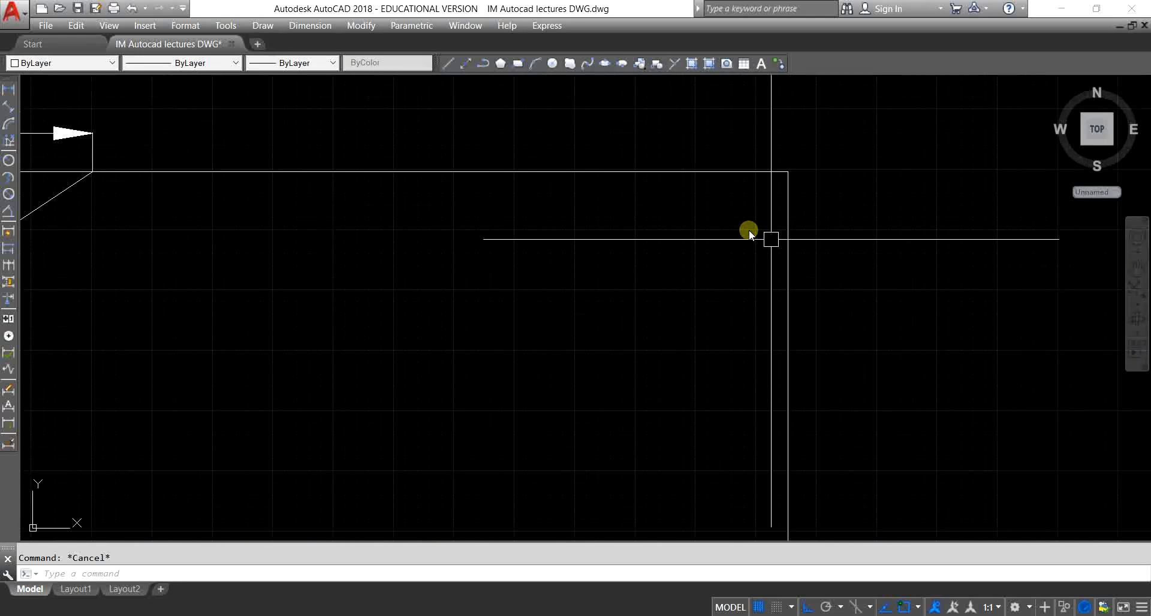
pyautogui.write('C')
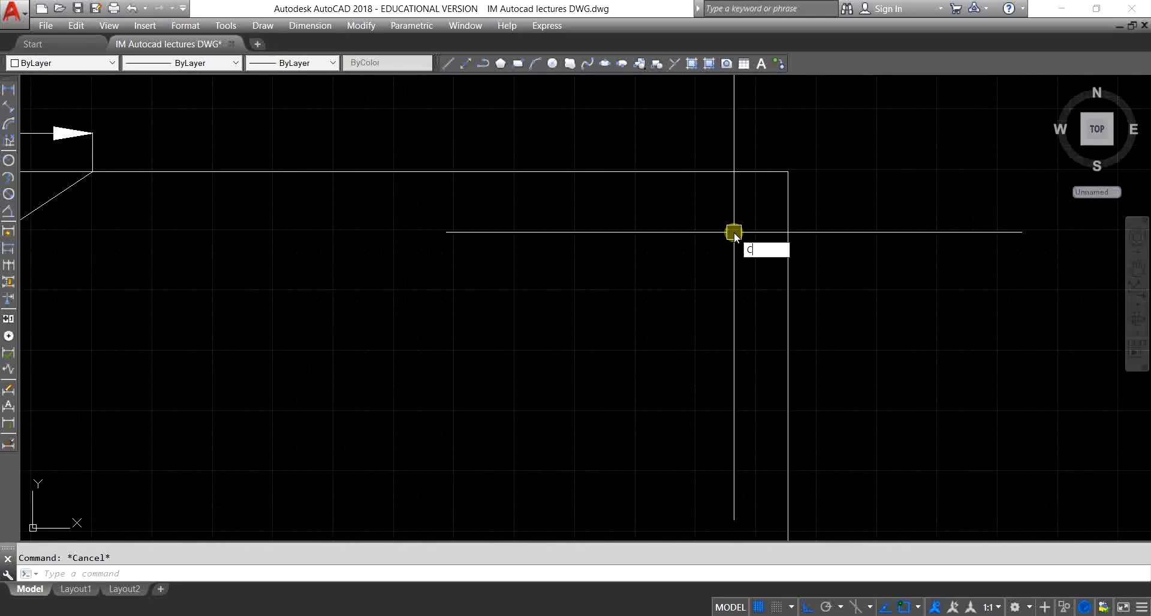
pyautogui.write('HSA')
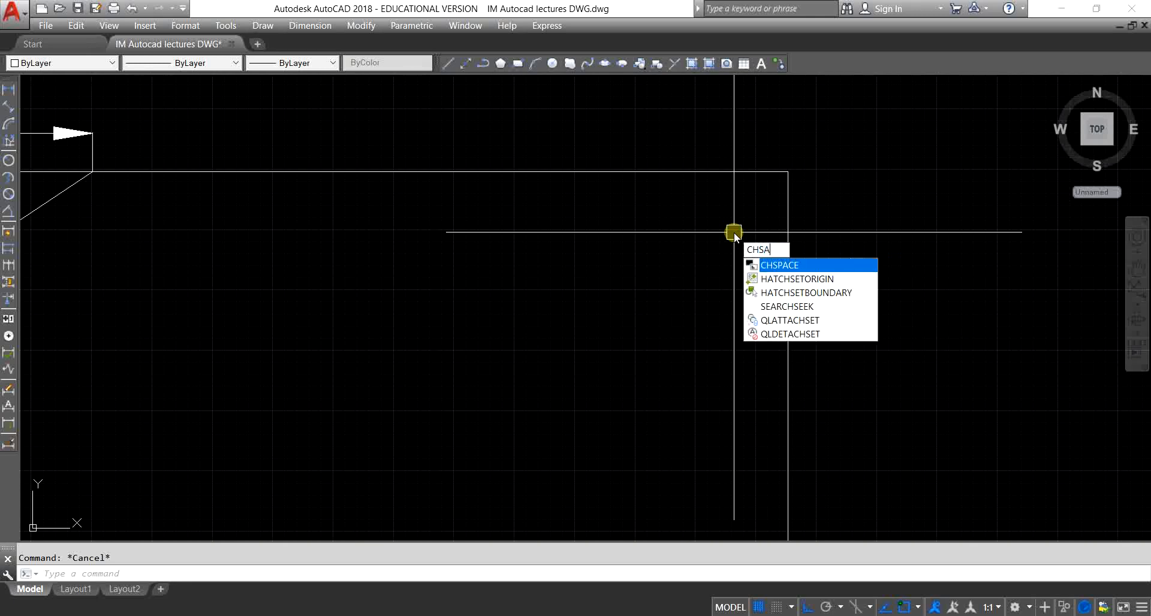
pyautogui.press('BackSpace')
pyautogui.press('BackSpace')
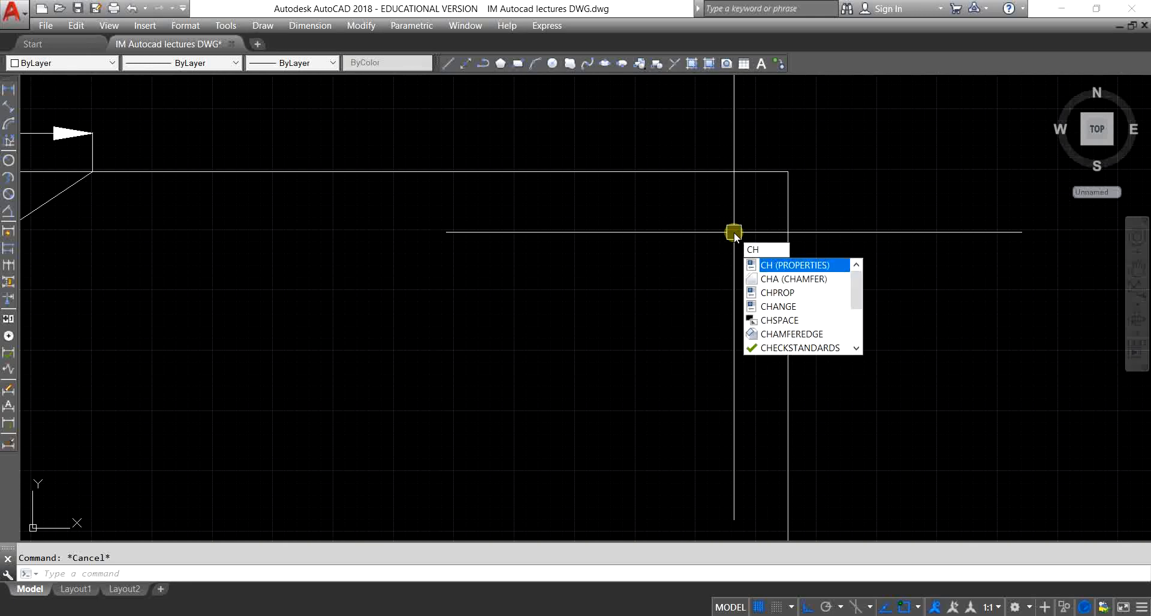
pyautogui.write('A')
pyautogui.press('Return')
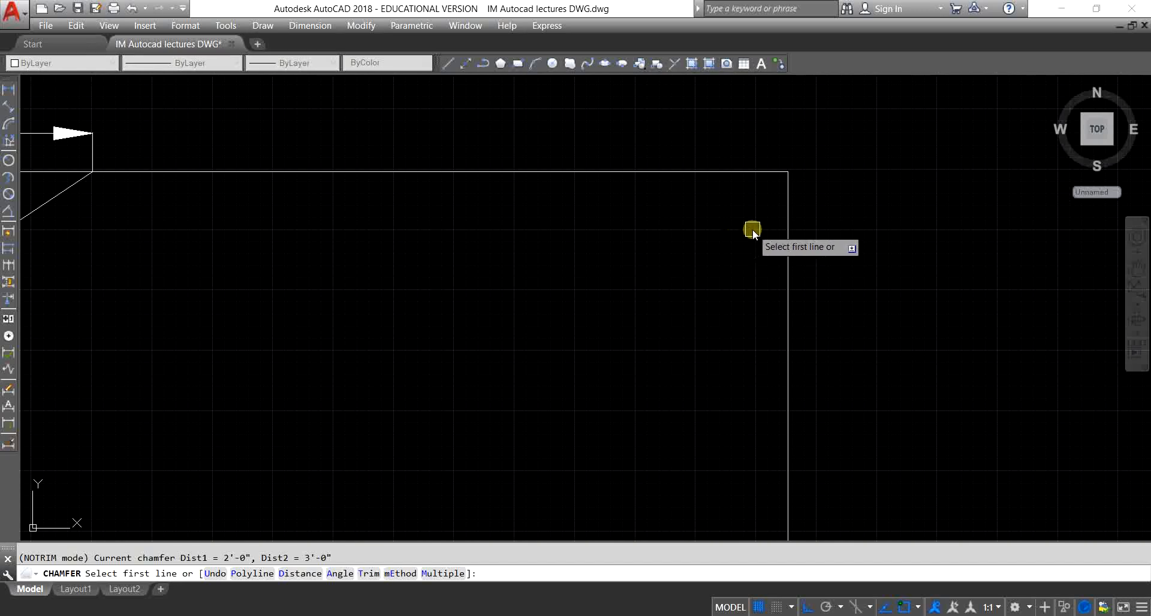
pyautogui.write('T')
pyautogui.press('Return')
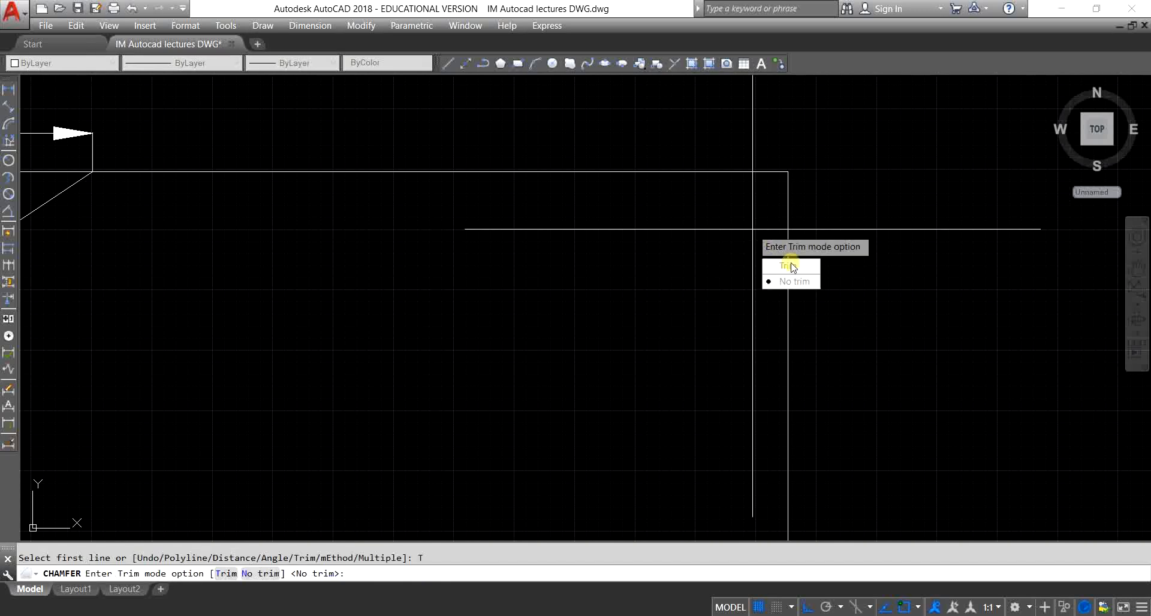
pyautogui.click(791, 265)
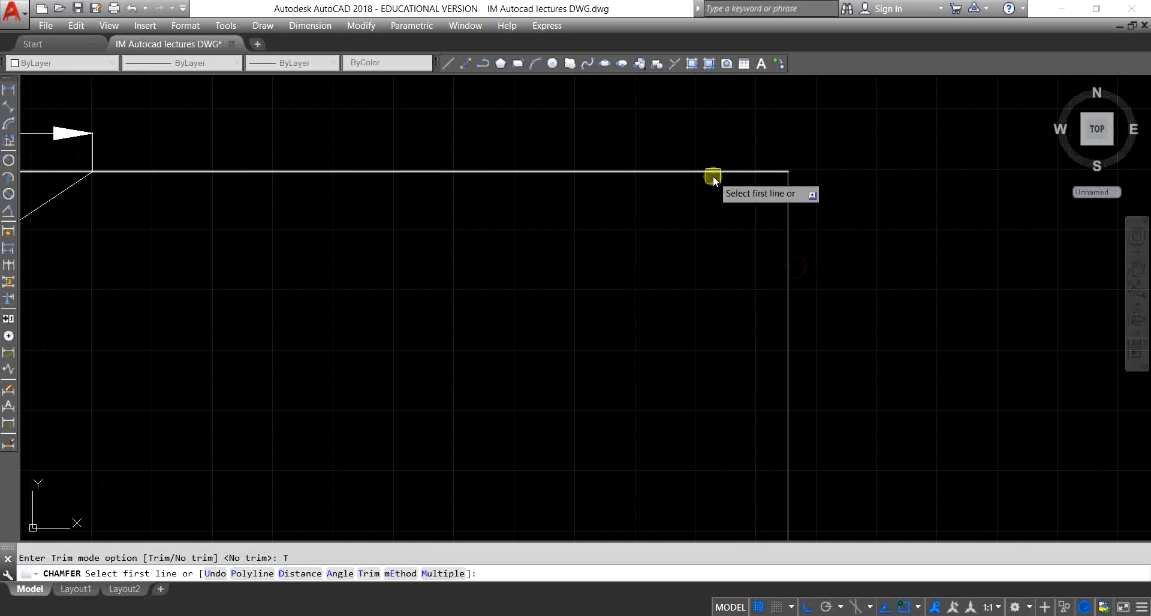
pyautogui.click(786, 237)
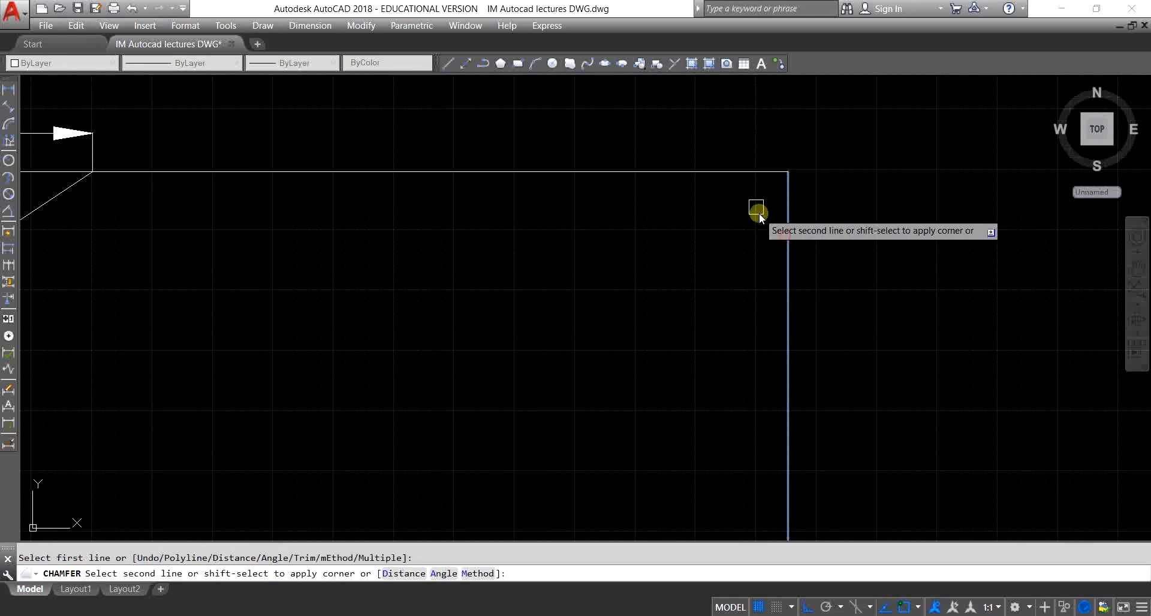
pyautogui.click(733, 178)
pyautogui.scroll(-2, 816, 227)
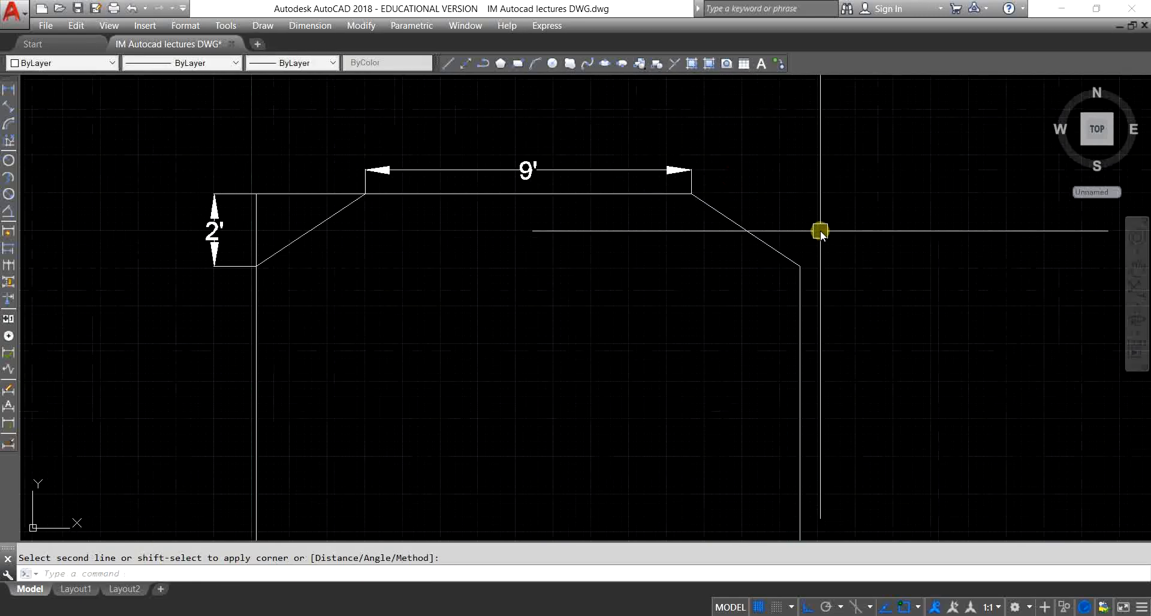
# - Delete the horizontal dimension above the square's top edge
pyautogui.click(636, 183)
pyautogui.press('Delete')
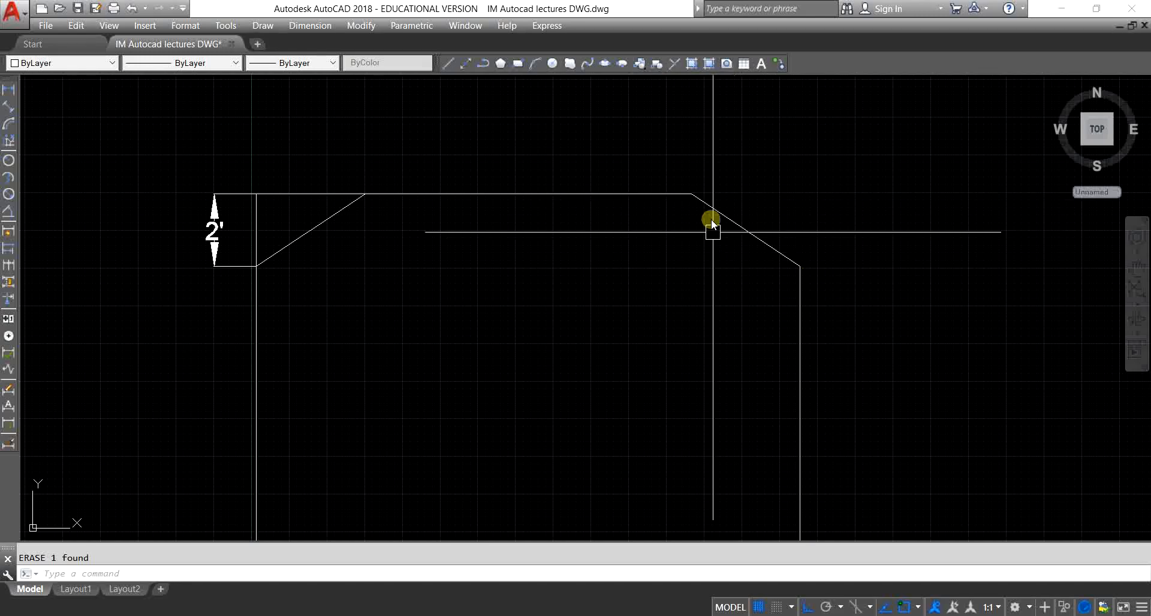
pyautogui.press('Escape')
# - Chamfer the square's lower-left corner by angle, with a length of 3' along the bottom edge and an angle of 70 degrees
pyautogui.moveTo(646, 320); pyautogui.dragTo(655, 259, button='middle')
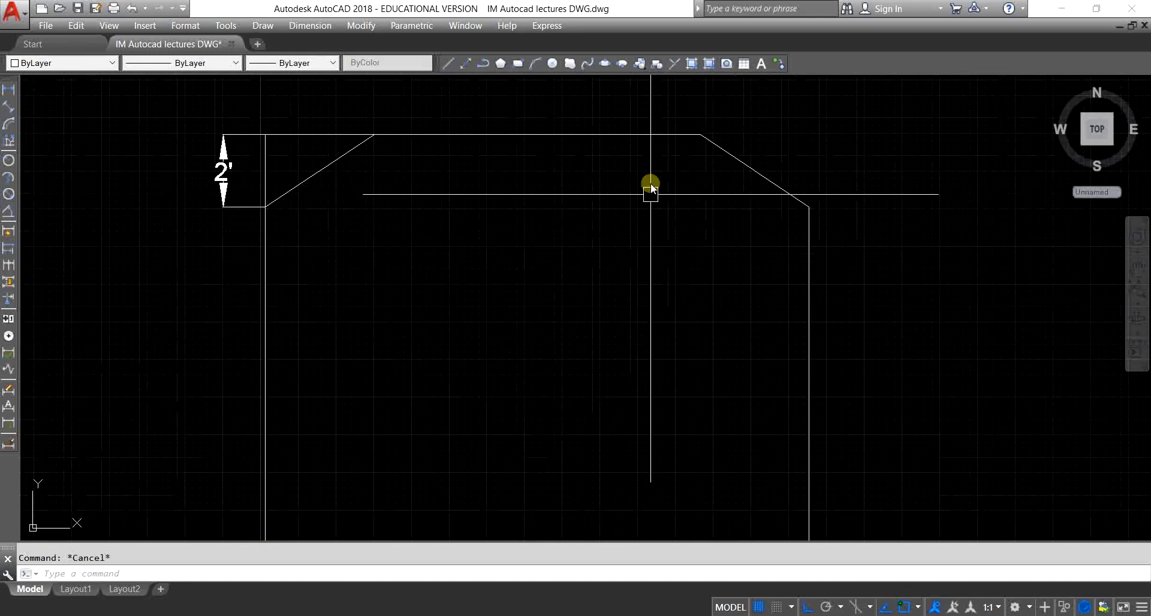
pyautogui.scroll(-2, 650, 187)
pyautogui.scroll(1, 538, 360)
pyautogui.moveTo(539, 361)
pyautogui.mouseDown(button='middle')
pyautogui.moveTo(588, 364)
pyautogui.moveTo(542, 353)
pyautogui.moveTo(599, 337)
pyautogui.moveTo(634, 301)
pyautogui.mouseUp(button='middle')
pyautogui.scroll(2, 568, 375)
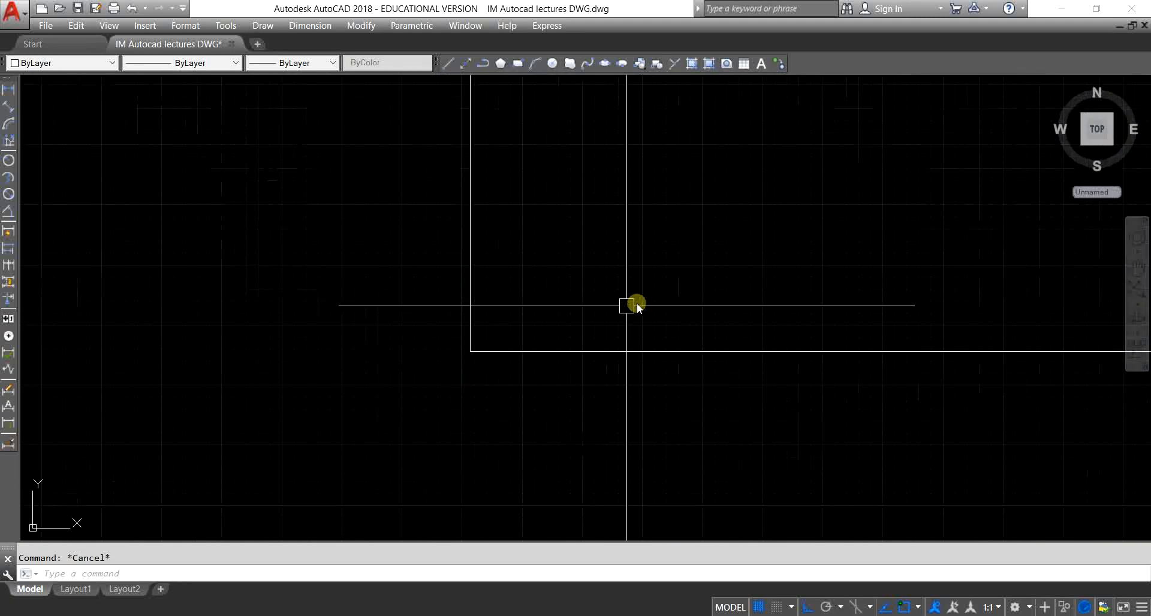
pyautogui.write('CHA')
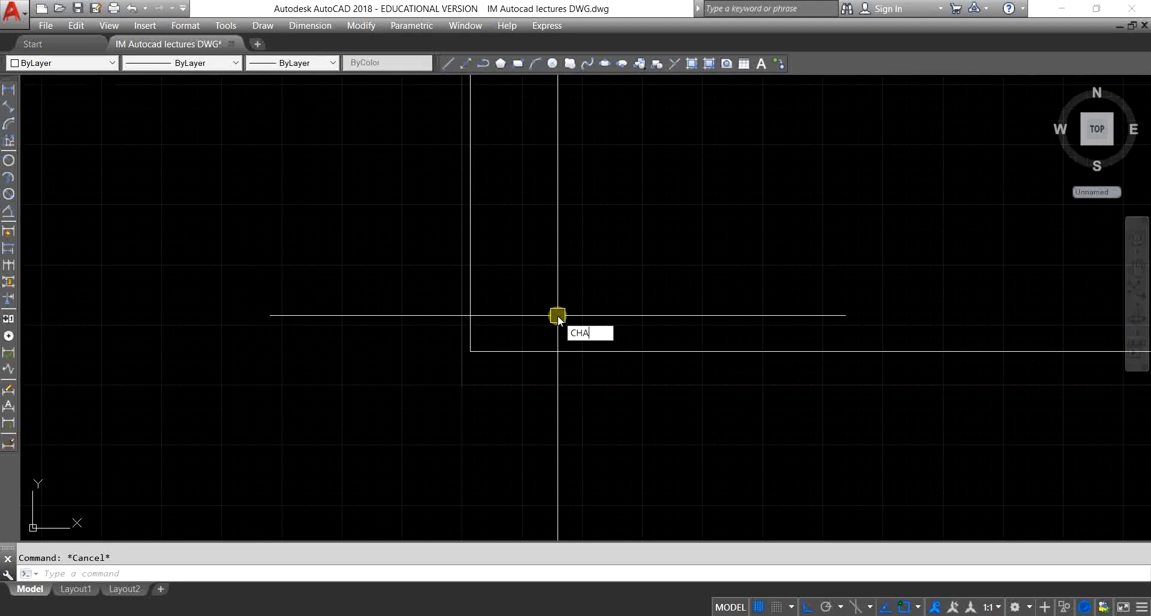
pyautogui.press('Return')
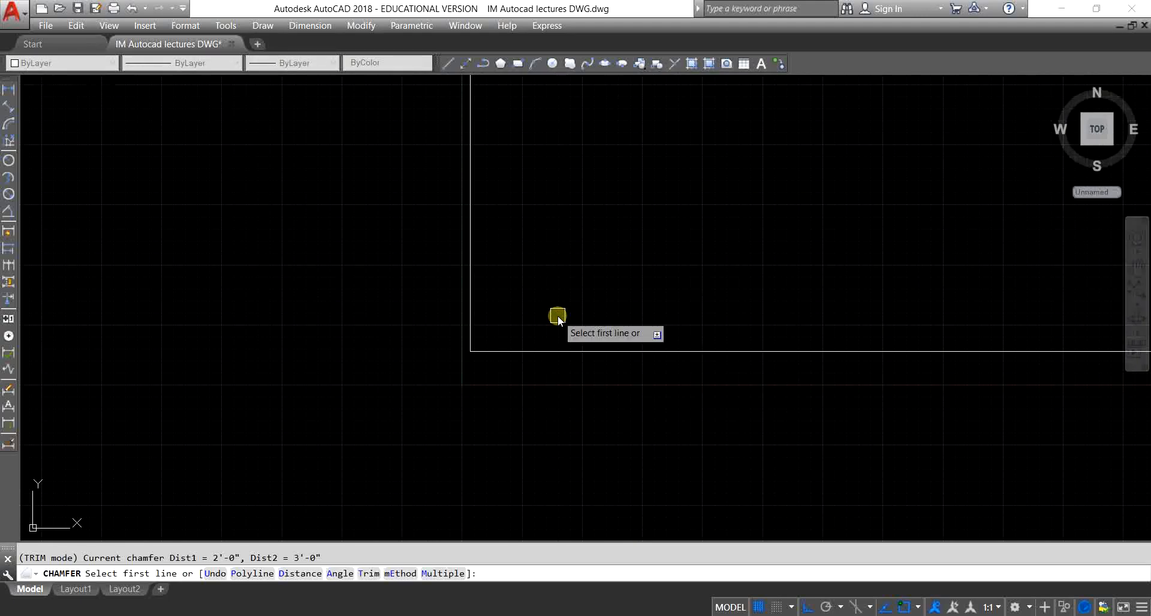
pyautogui.write('A')
pyautogui.press('Return')
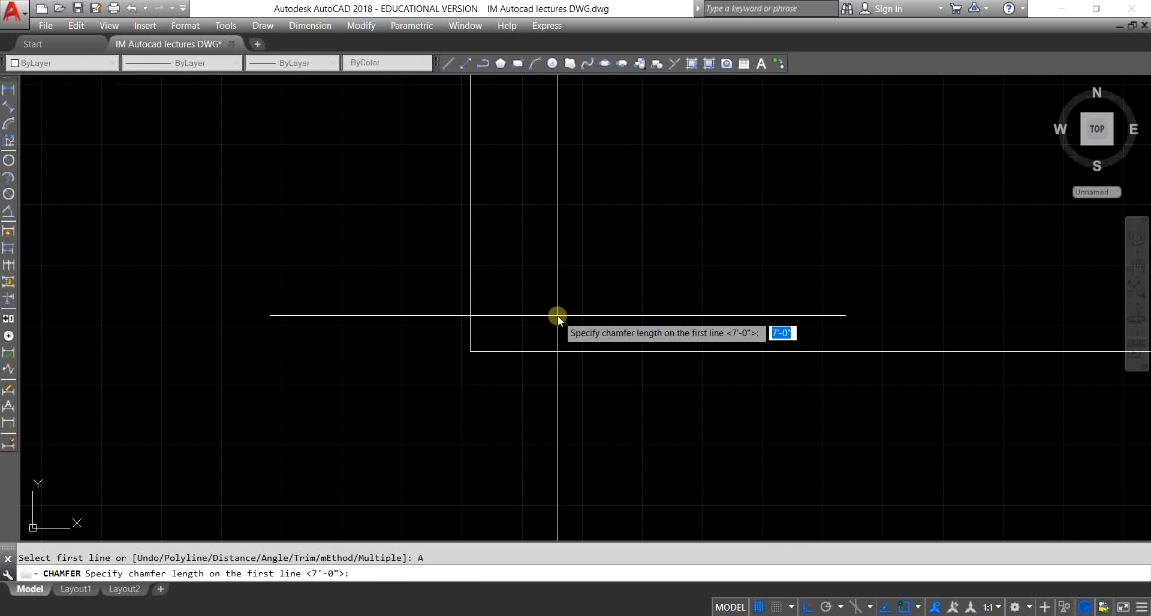
pyautogui.write("3'")
pyautogui.press('Return')
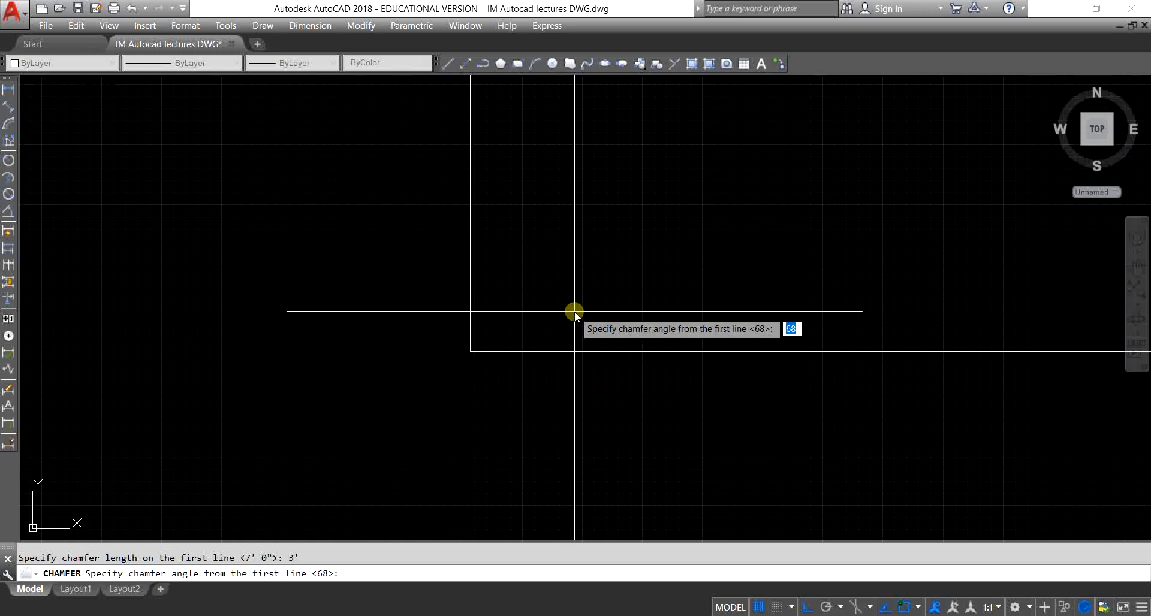
pyautogui.press('Return')
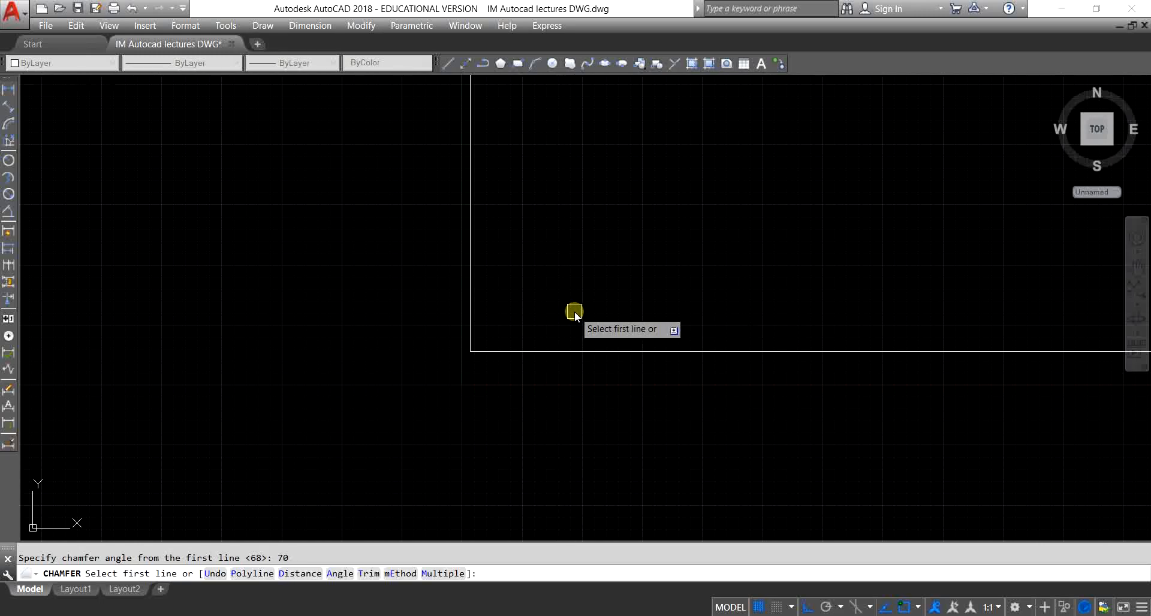
pyautogui.click(598, 351)
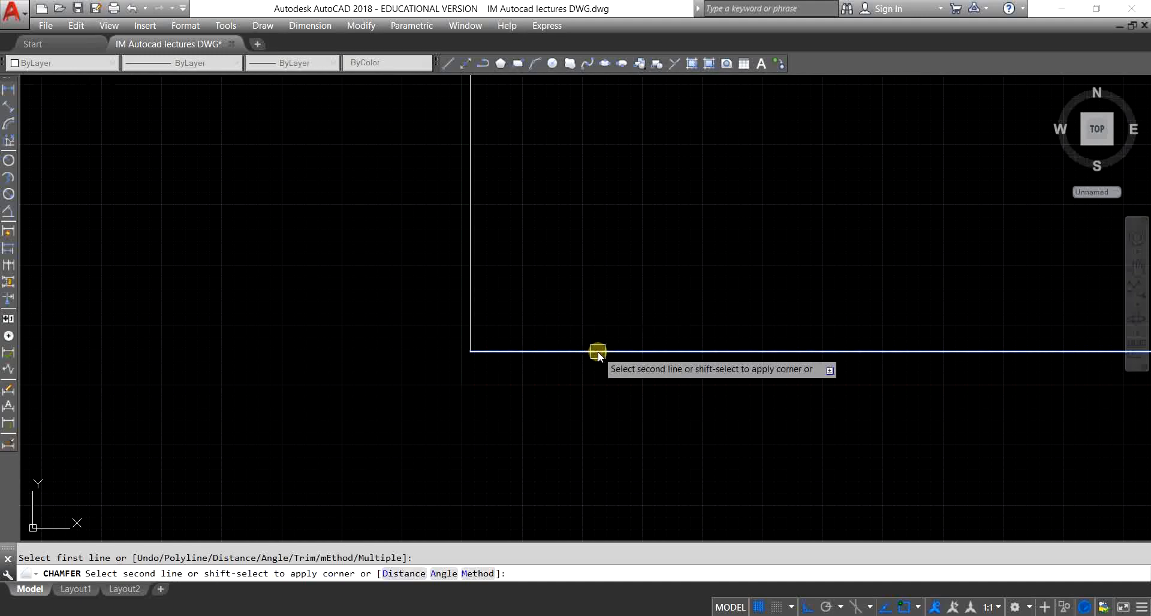
pyautogui.click(472, 237)
pyautogui.scroll(-4, 565, 357)
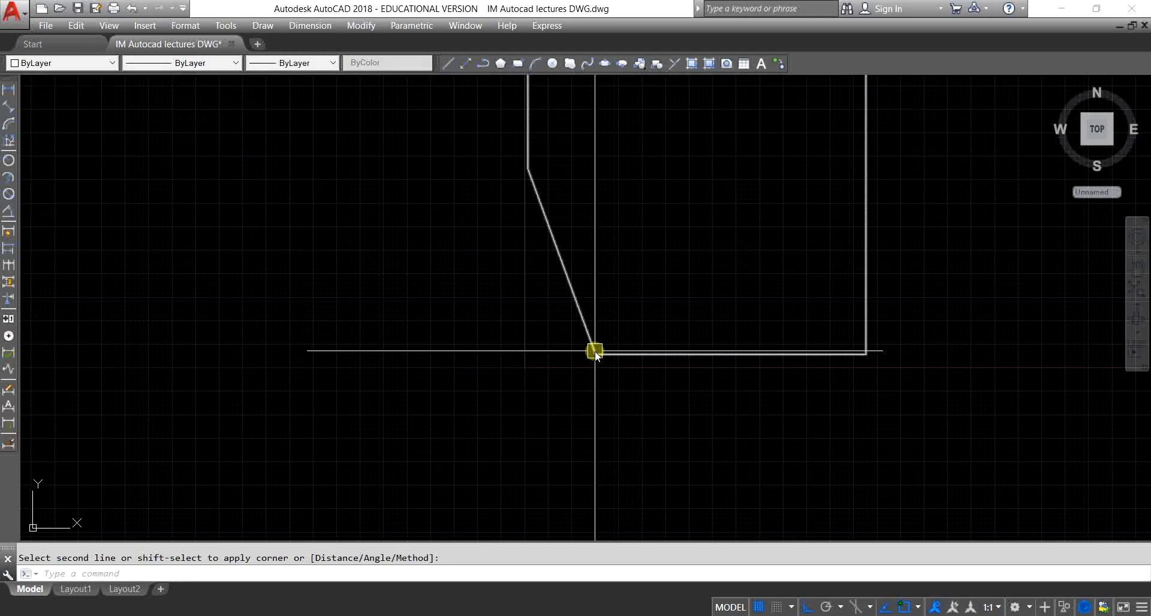
# - Draw a horizontal line extending outward to the left from the lower end of the angled chamfer, in line with the bottom edge
pyautogui.write('l')
pyautogui.press('Return')
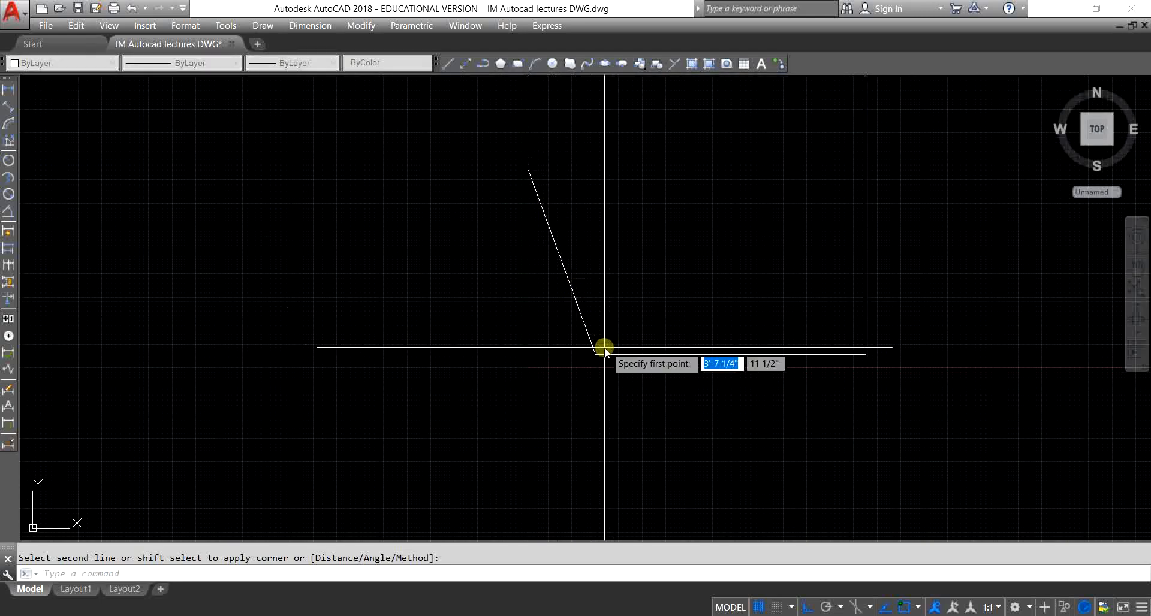
pyautogui.click(596, 355)
pyautogui.click(431, 361)
pyautogui.press('Escape')
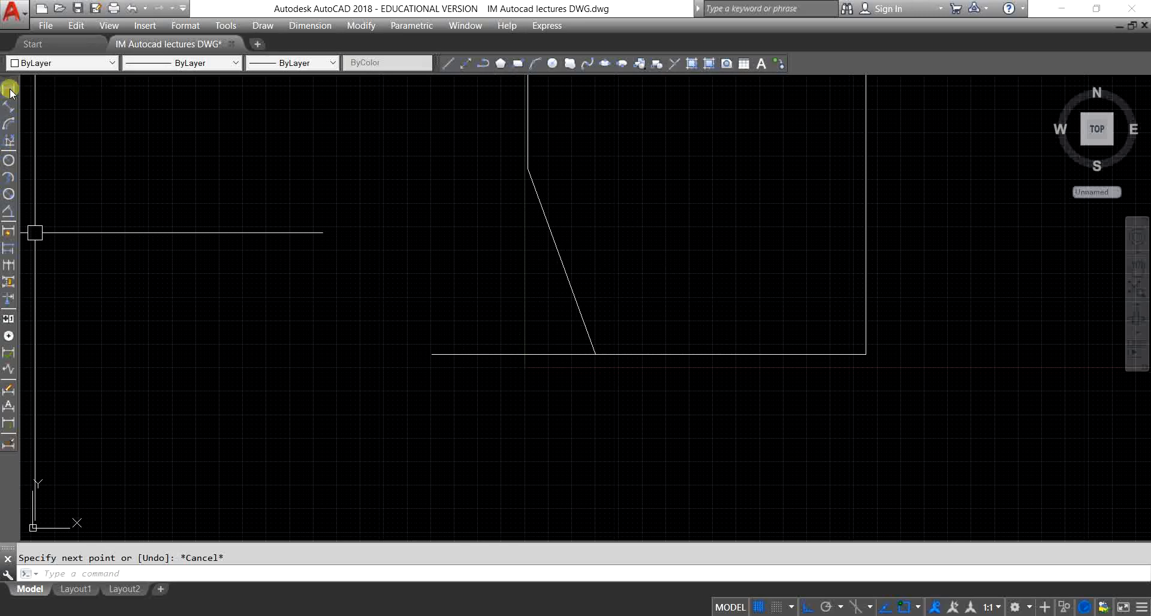
# - Add an angular dimension between the lower-left chamfer line and the horizontal extension line, placed outside the square
pyautogui.click(8, 214)
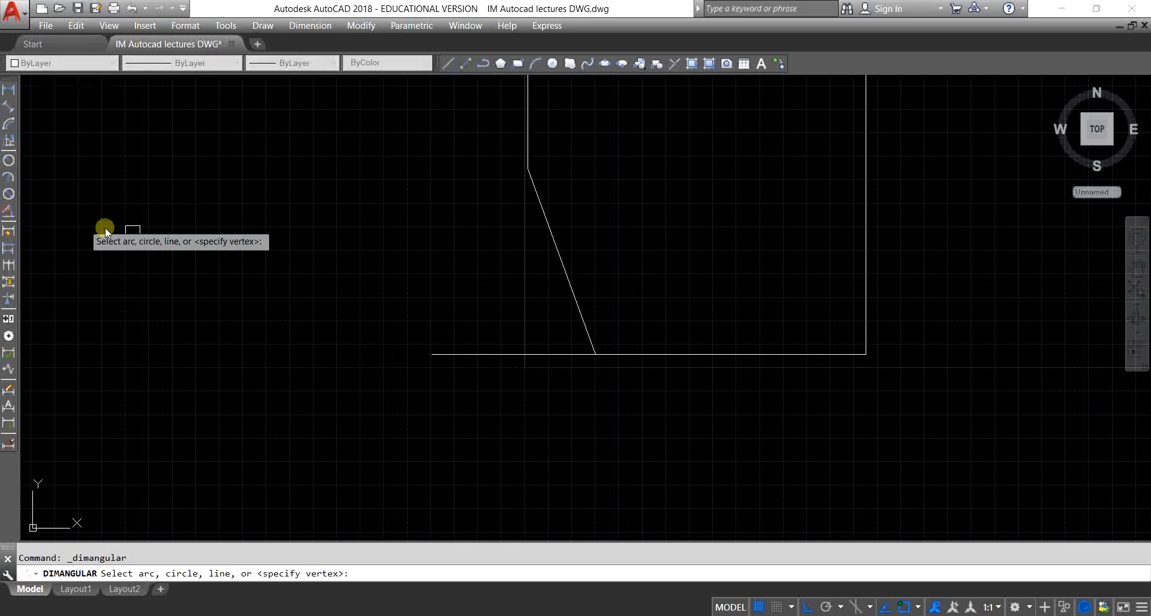
pyautogui.click(578, 303)
pyautogui.click(557, 354)
pyautogui.click(479, 308)
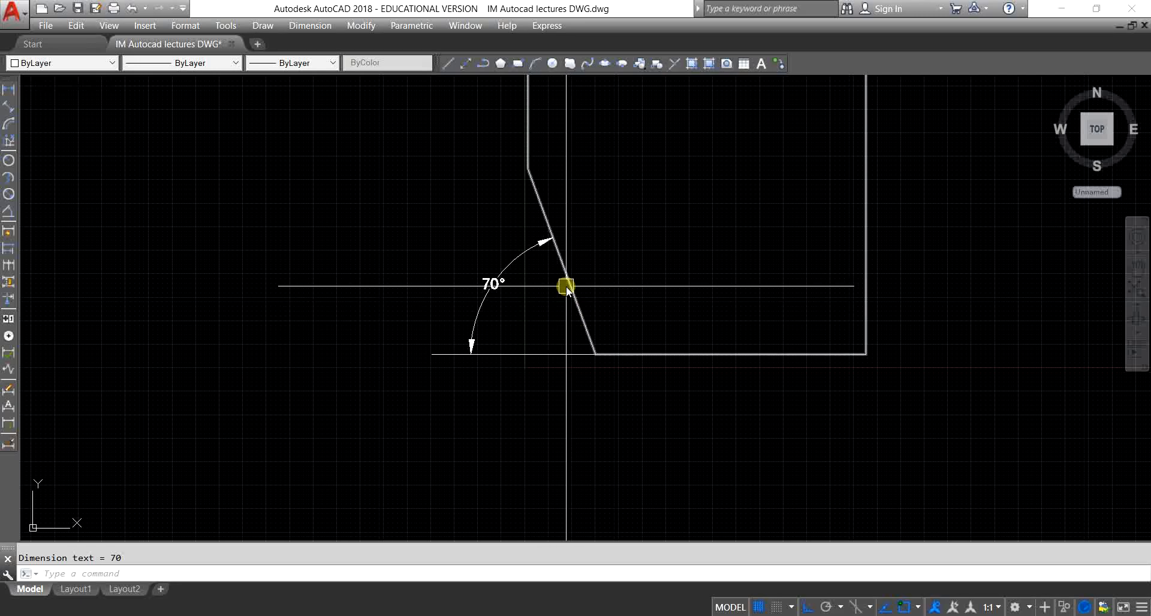
pyautogui.press('Escape')
# - Draw a rectangle about 23' wide and 16' high to the right of the chamfered square
pyautogui.scroll(-4, 381, 310)
pyautogui.scroll(2, 511, 296)
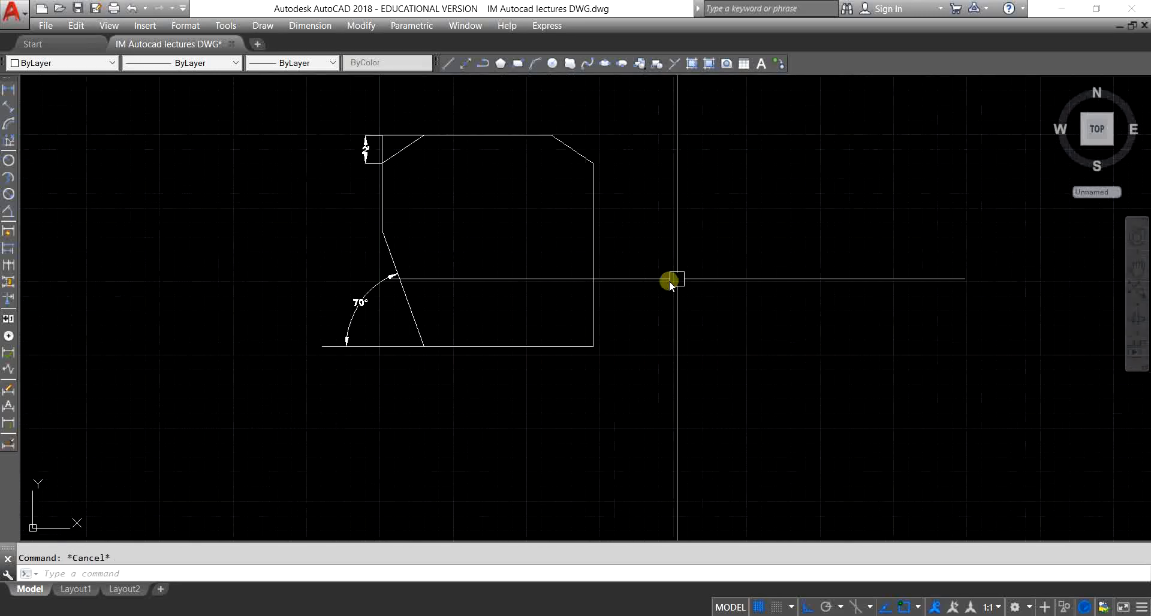
pyautogui.moveTo(667, 278)
pyautogui.mouseDown(button='middle')
pyautogui.moveTo(561, 327)
pyautogui.moveTo(568, 291)
pyautogui.mouseUp(button='middle')
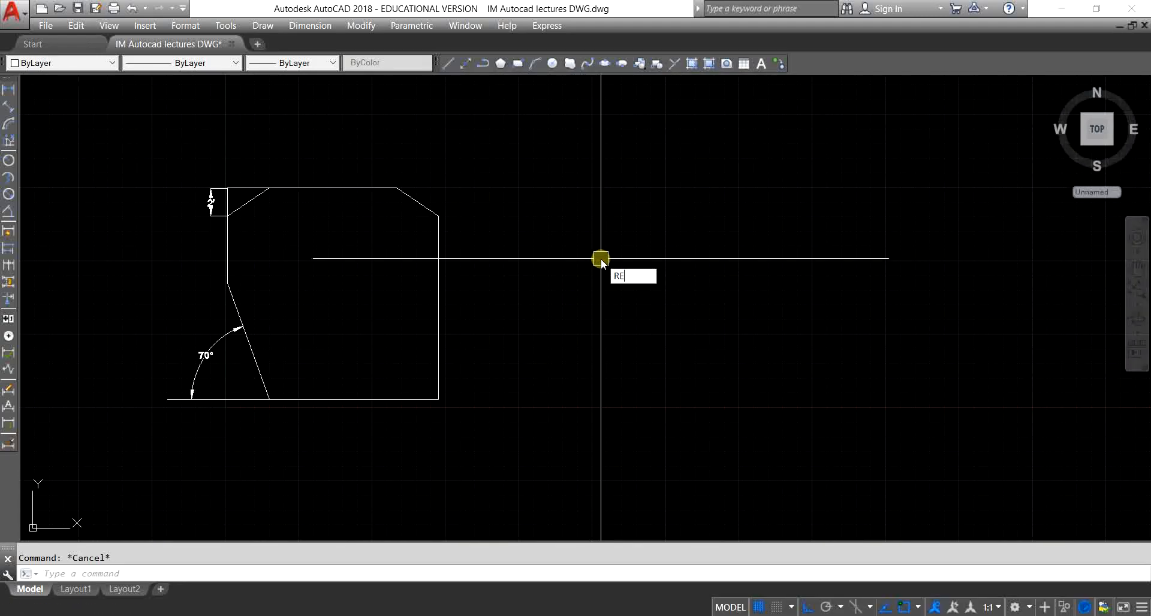
pyautogui.write('rec')
pyautogui.press('Return')
pyautogui.click(591, 202)
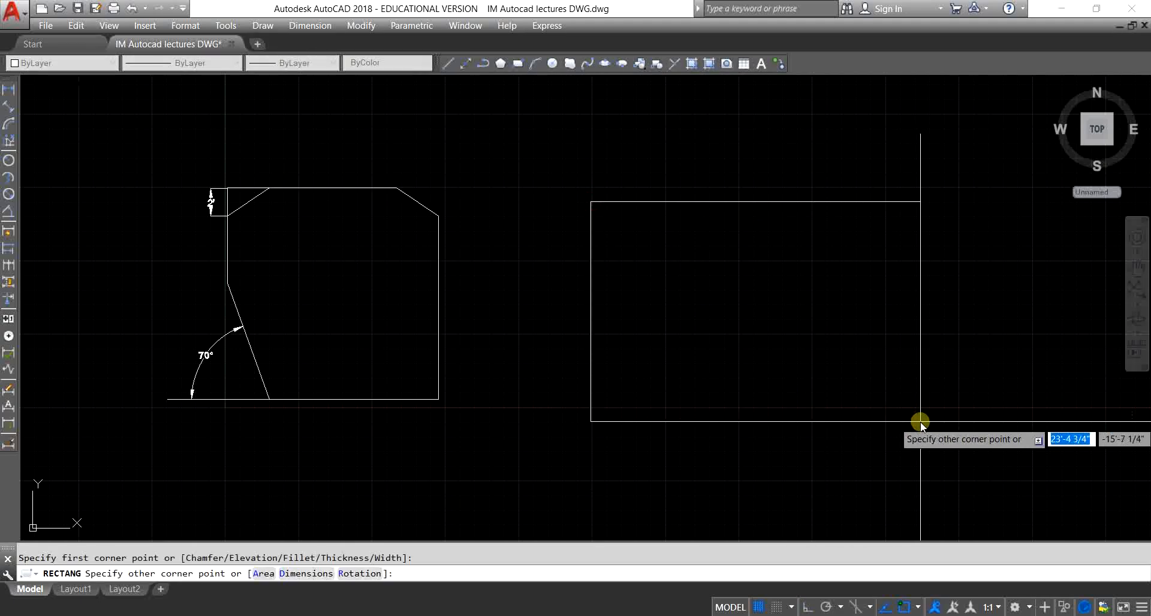
pyautogui.click(919, 430)
pyautogui.moveTo(760, 369); pyautogui.dragTo(517, 293, button='middle')
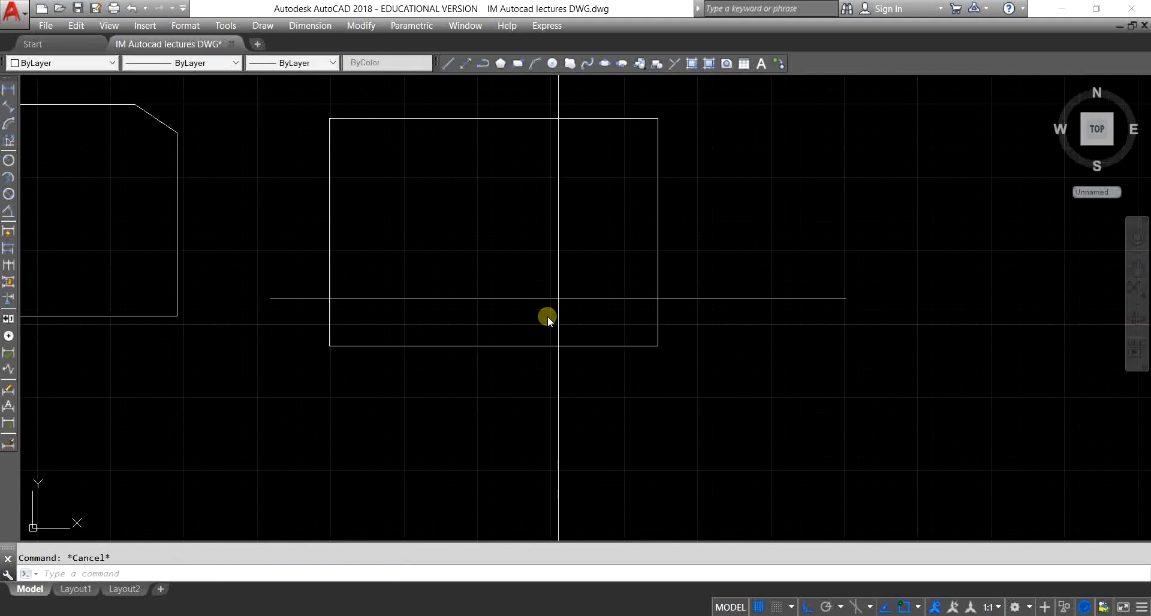
# - Copy the new rectangle twice, placing both copies in a horizontal row to its right
pyautogui.click(522, 346)
pyautogui.click(491, 397)
pyautogui.write('co')
pyautogui.press('Return')
pyautogui.scroll(-4, 467, 384)
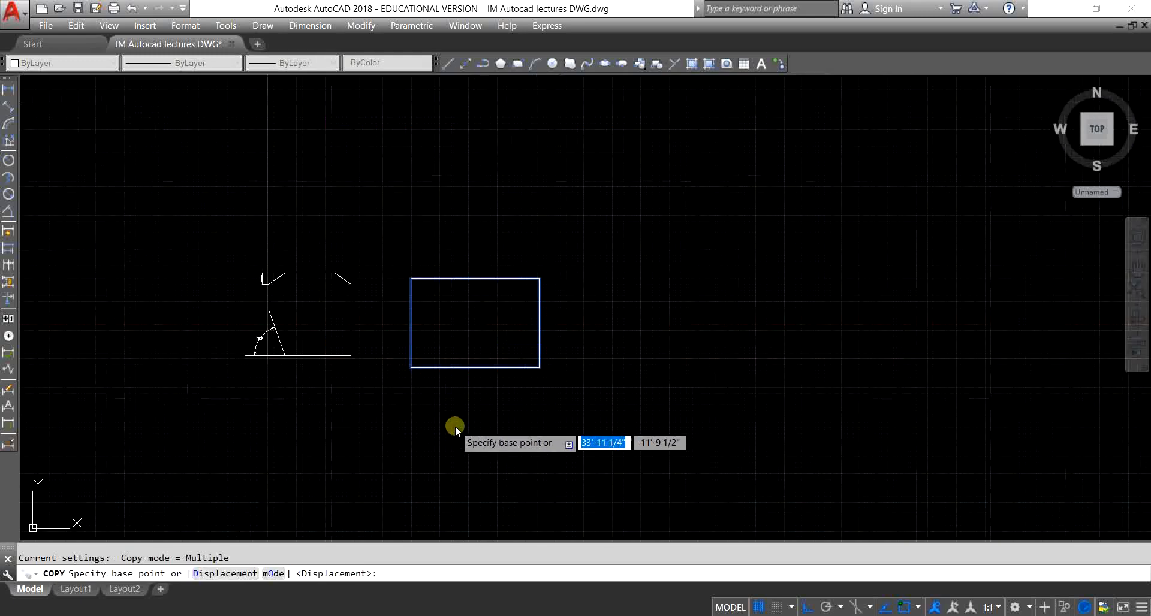
pyautogui.click(459, 429)
pyautogui.click(656, 435)
pyautogui.click(872, 450)
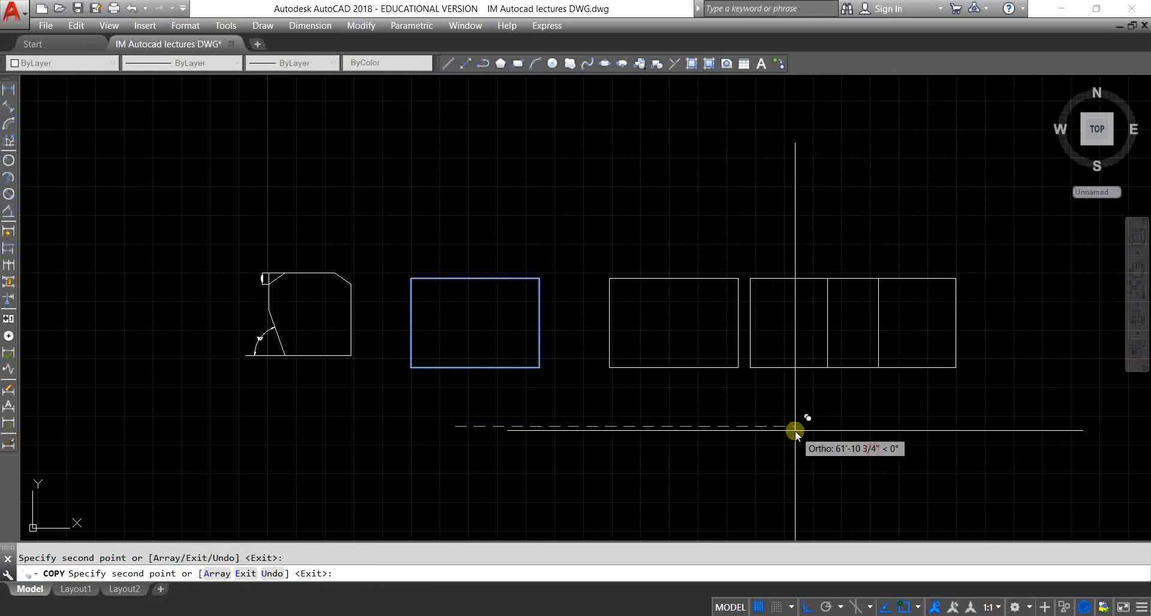
pyautogui.press('Escape')
# - Start a chamfer with the first distance set to 4' and the second distance set to 5'
pyautogui.moveTo(545, 417); pyautogui.dragTo(555, 401, button='middle')
pyautogui.scroll(4, 556, 401)
pyautogui.write('c')
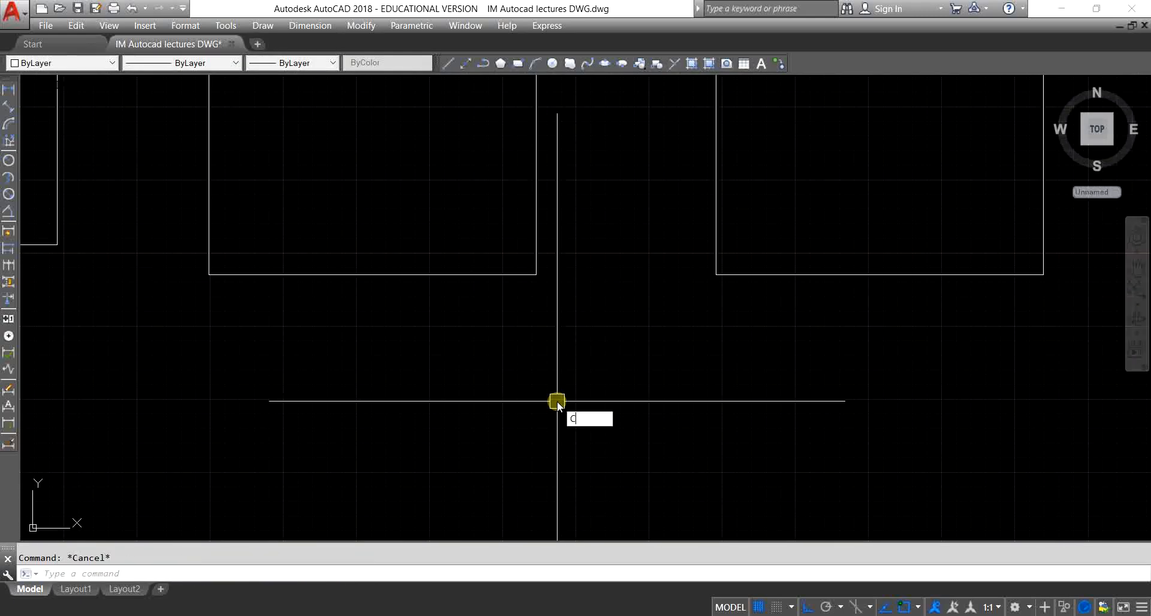
pyautogui.press('Return')
pyautogui.write('D')
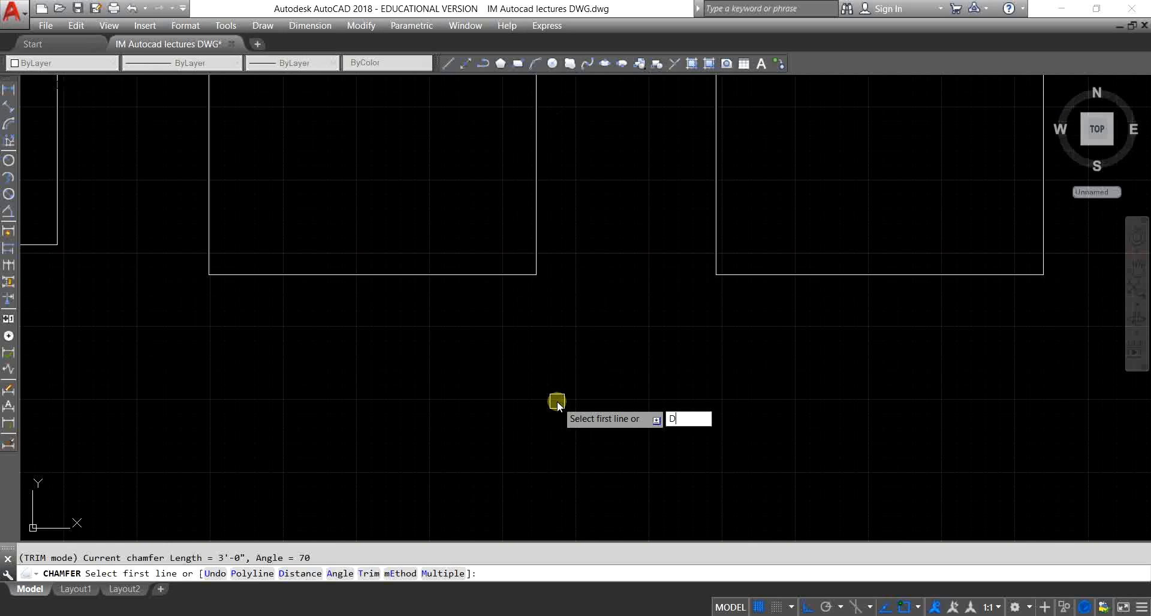
pyautogui.press('Return')
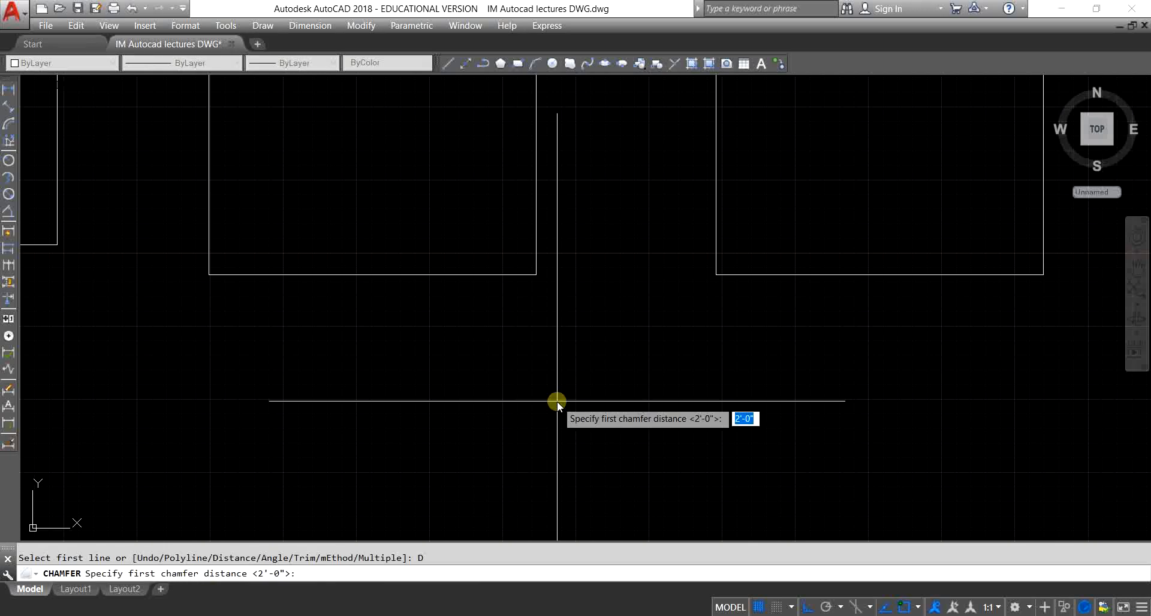
pyautogui.write('4')
pyautogui.press('Return')
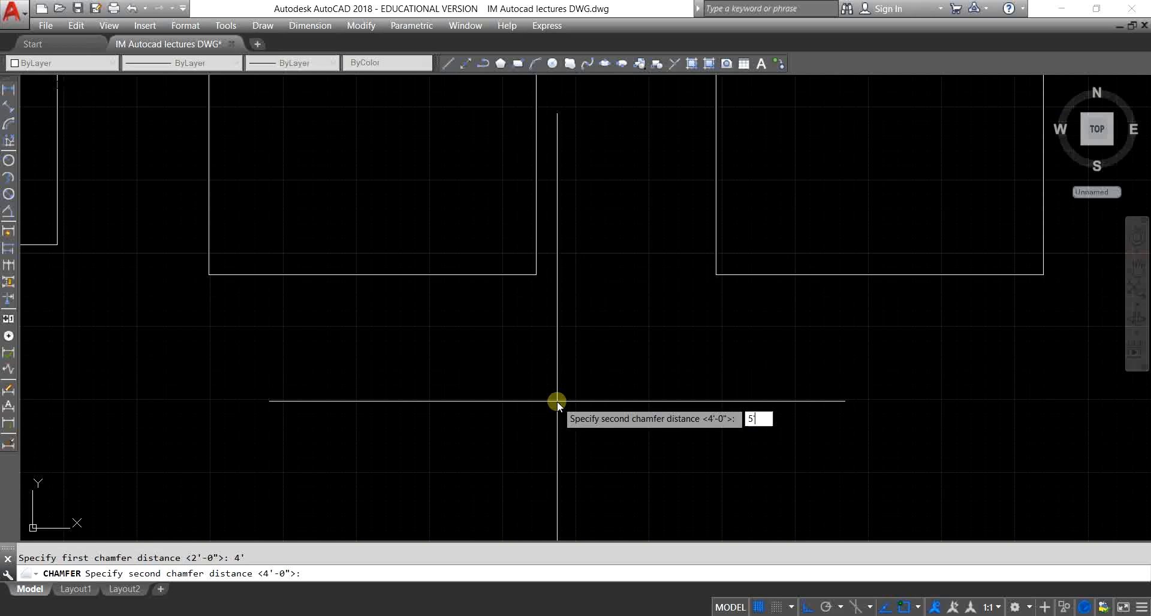
pyautogui.press('Return')
# - Set the chamfer to No trim and apply it to the upper-left corner of the rectangle beside the chamfered square
pyautogui.write('t')
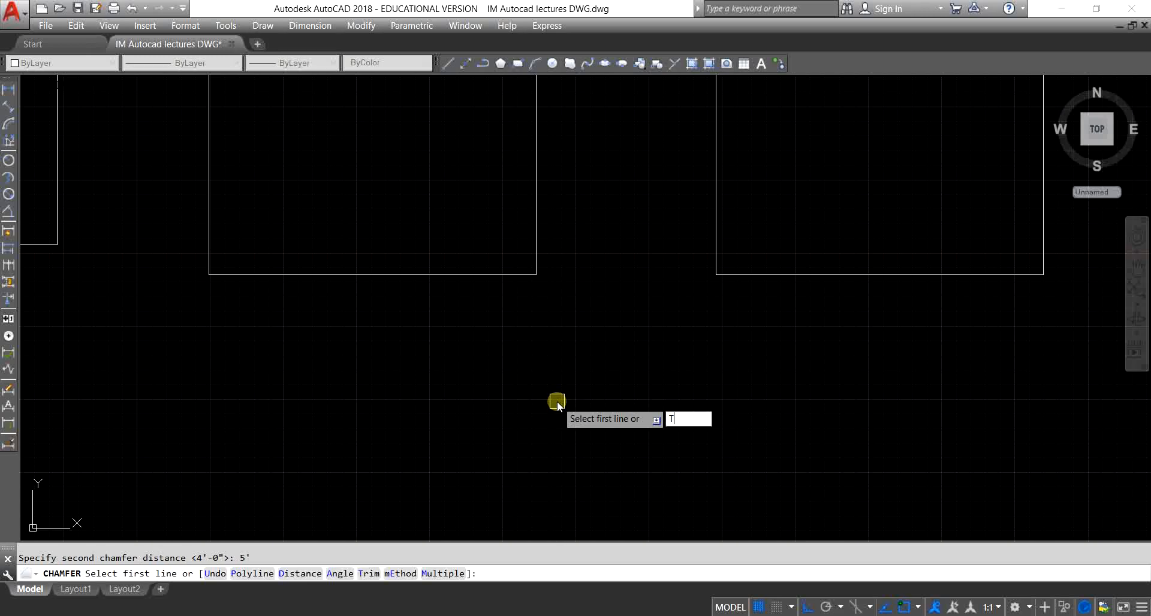
pyautogui.press('Return')
pyautogui.press('Down')
pyautogui.press('Return')
pyautogui.scroll(-4, 556, 401)
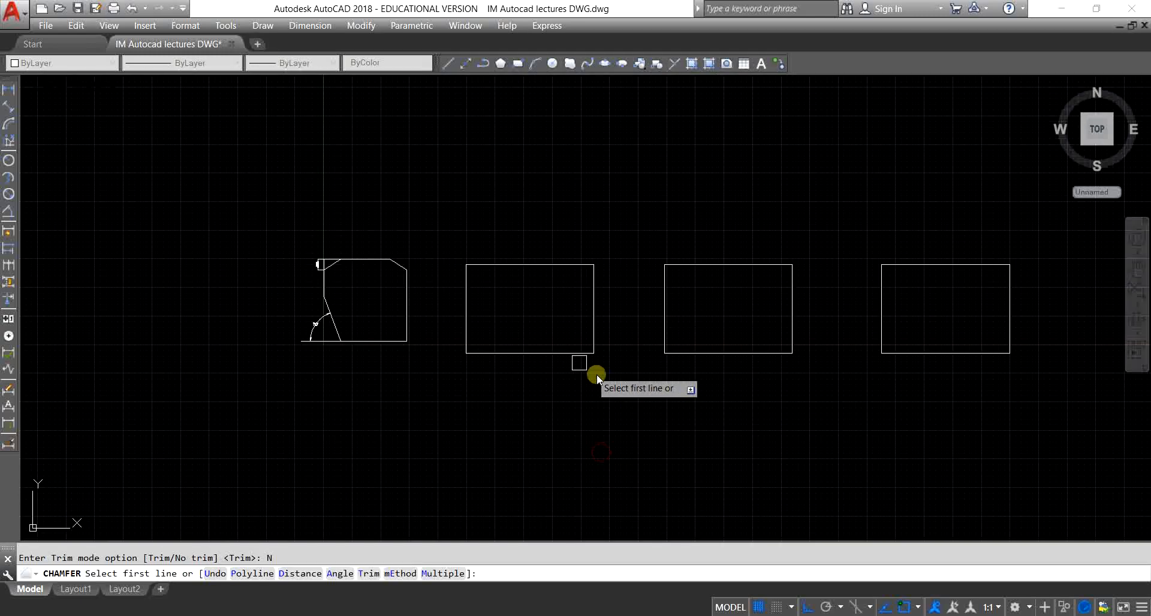
pyautogui.scroll(4, 466, 260)
pyautogui.click(492, 271)
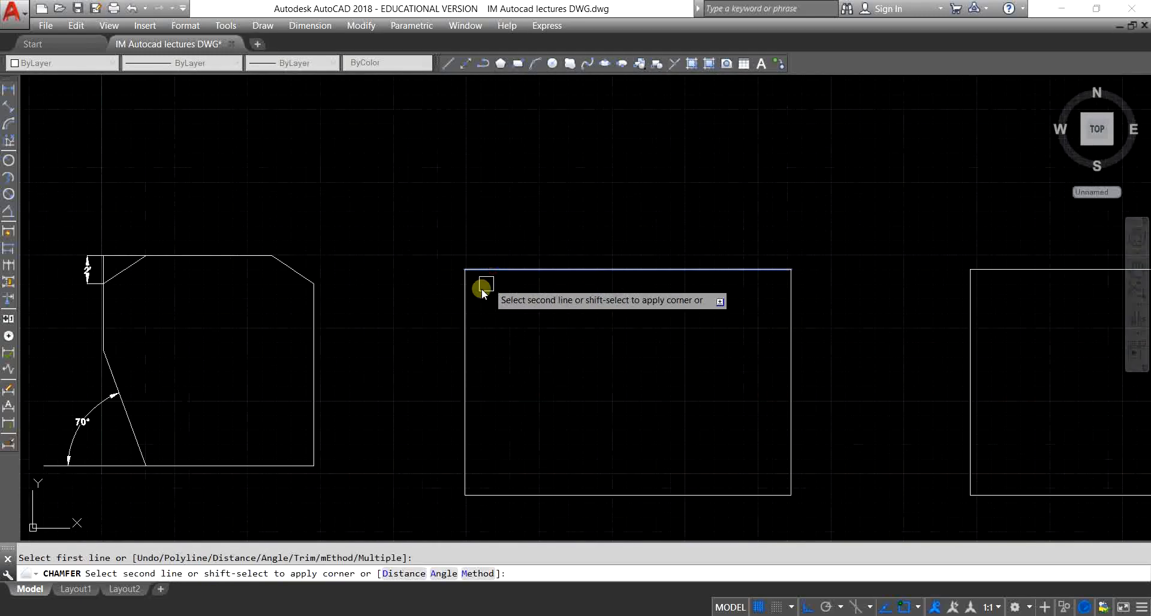
pyautogui.click(466, 301)
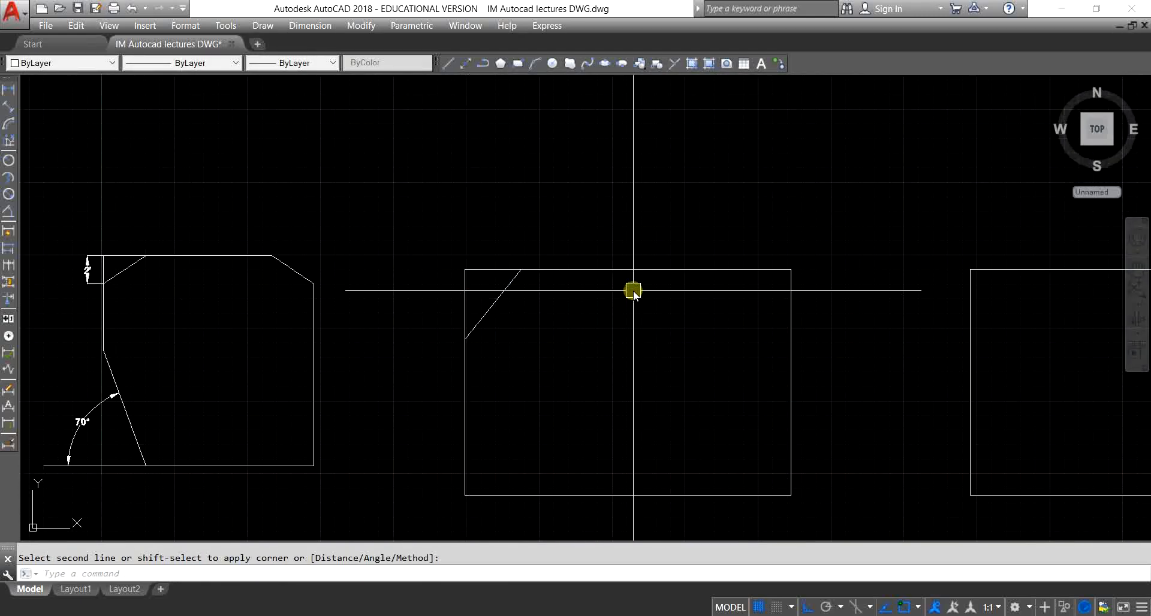
# - Chamfer the remaining three corners of the same rectangle in one Chamfer run with the Multiple option
pyautogui.moveTo(636, 332); pyautogui.dragTo(536, 262, button='middle')
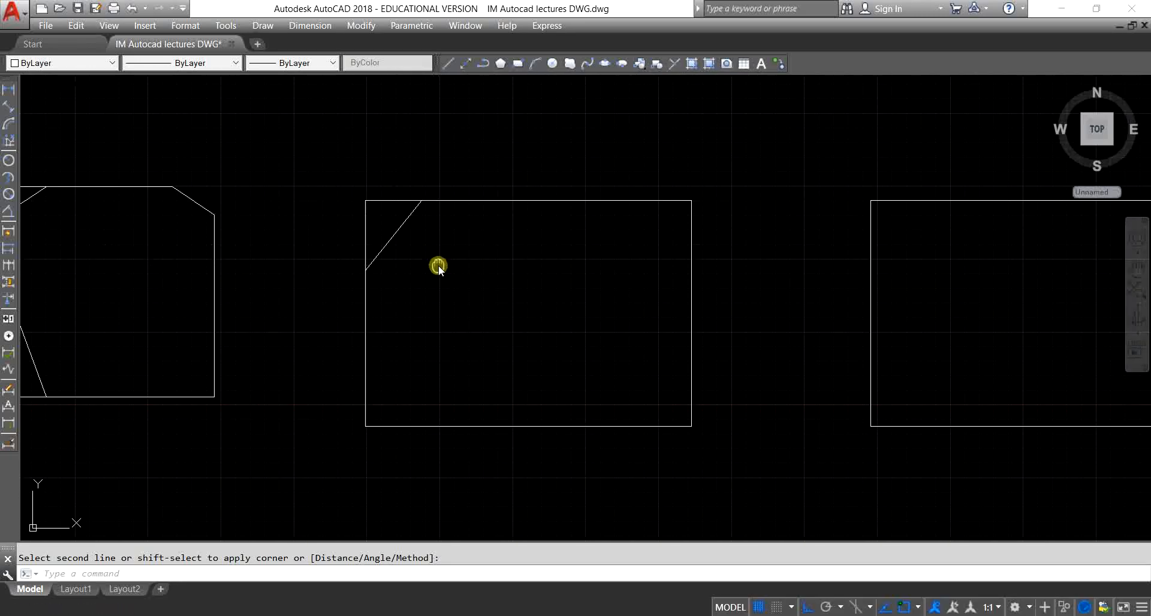
pyautogui.moveTo(437, 264); pyautogui.dragTo(421, 262, button='middle')
pyautogui.press('Escape')
pyautogui.write('cha')
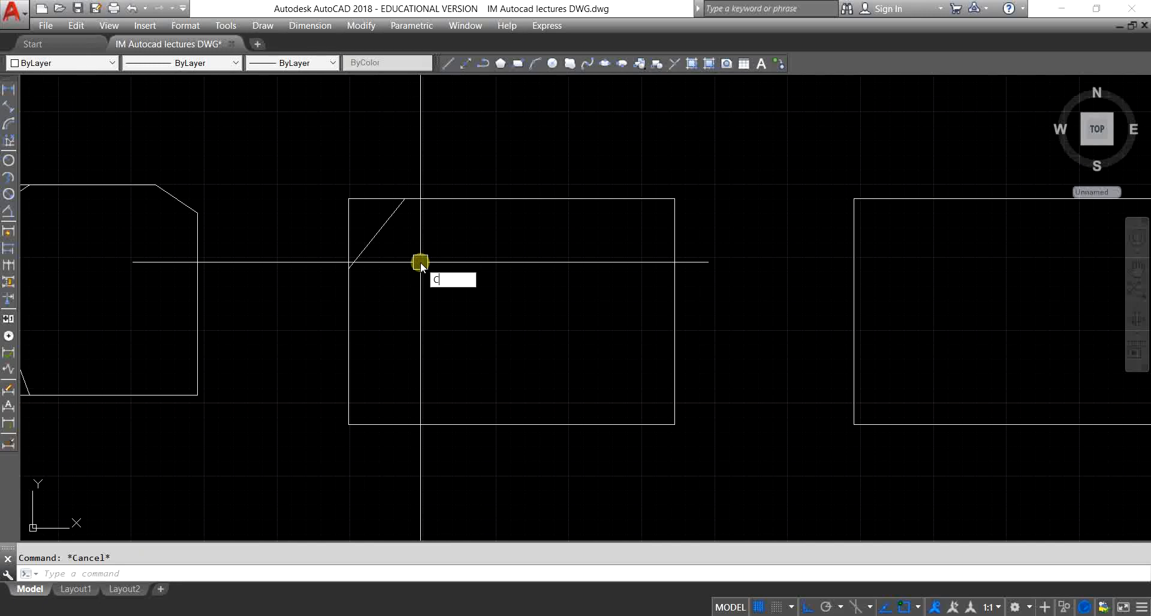
pyautogui.press('Return')
pyautogui.write('M')
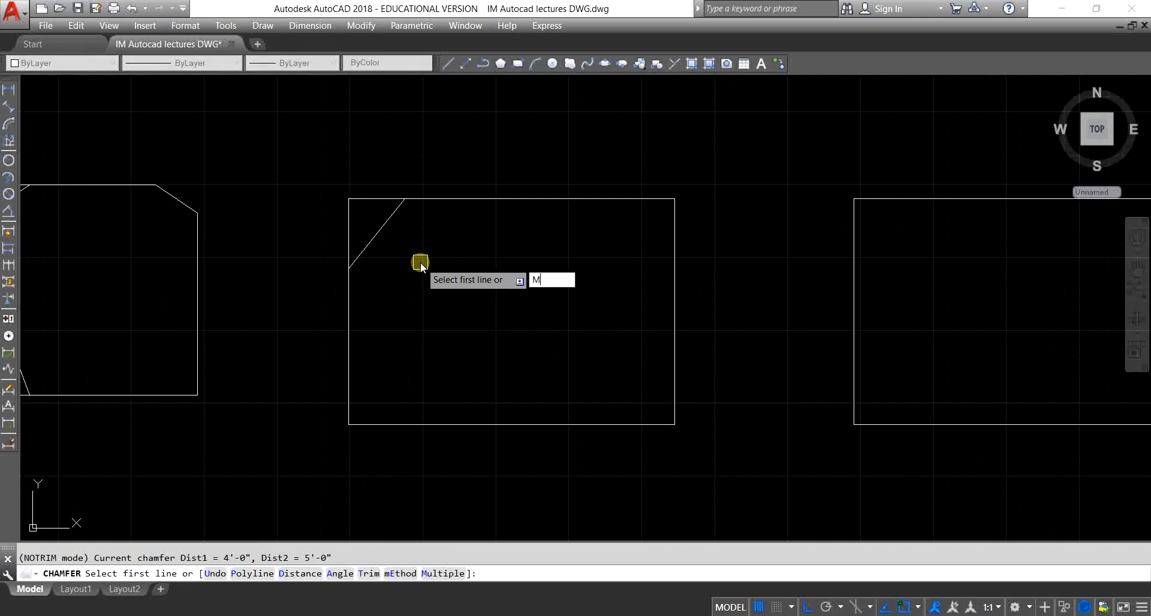
pyautogui.press('Return')
pyautogui.click(560, 200)
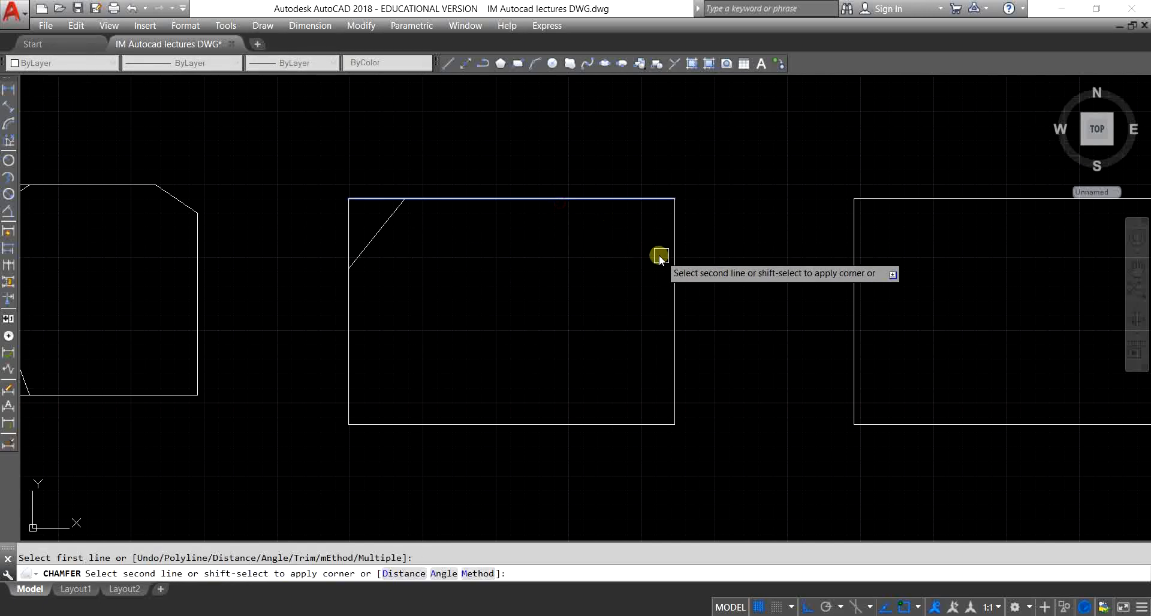
pyautogui.click(670, 261)
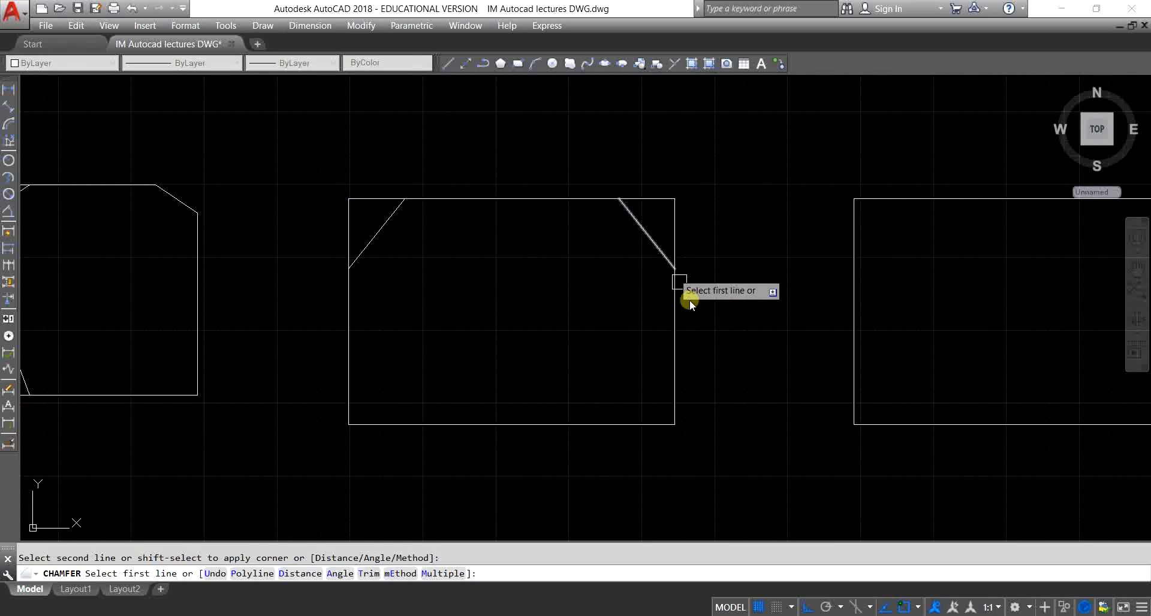
pyautogui.moveTo(711, 369); pyautogui.dragTo(708, 323, button='middle')
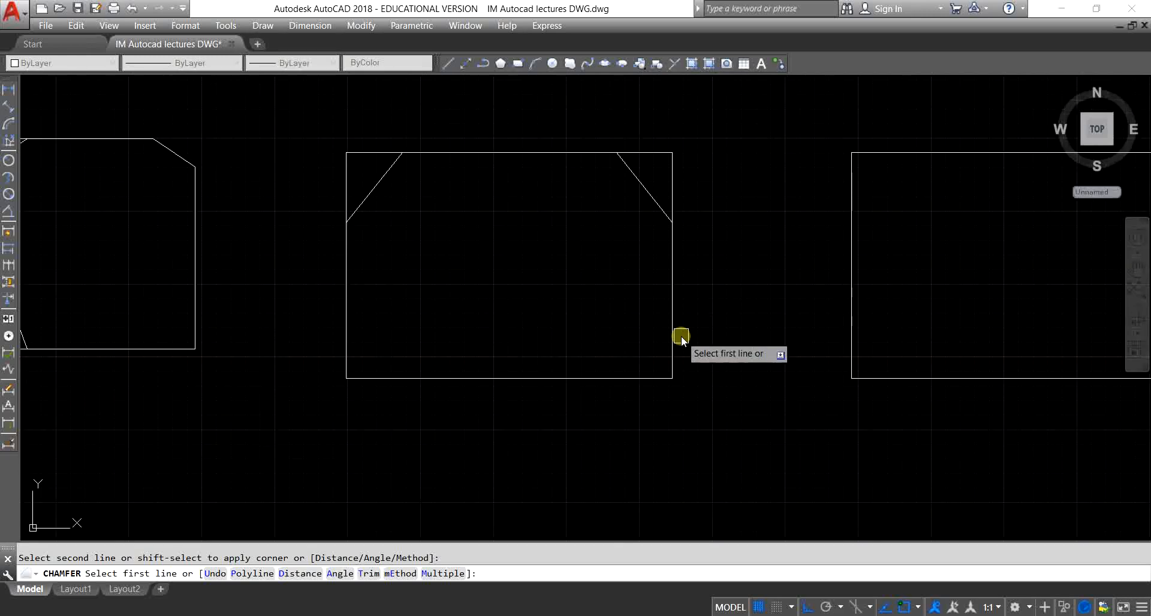
pyautogui.click(674, 332)
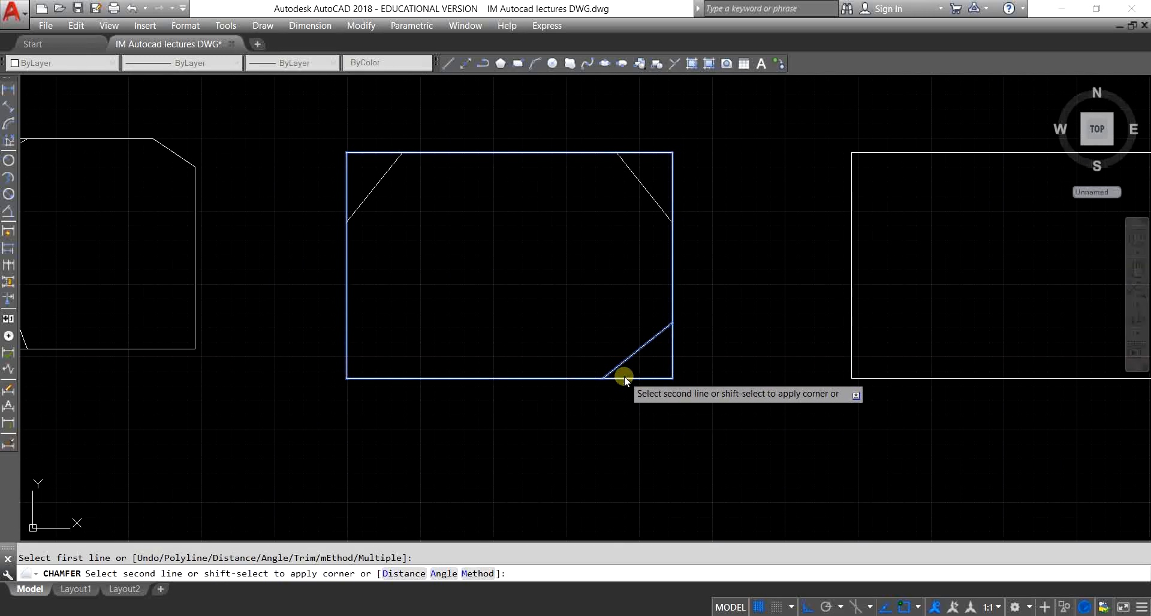
pyautogui.click(623, 377)
pyautogui.click(419, 378)
pyautogui.click(350, 341)
# - Continue the multiple chamfer on the middle rectangle's upper-left, upper-right and lower-right corners
pyautogui.moveTo(657, 343); pyautogui.dragTo(404, 352, button='middle')
pyautogui.click(600, 215)
pyautogui.click(668, 164)
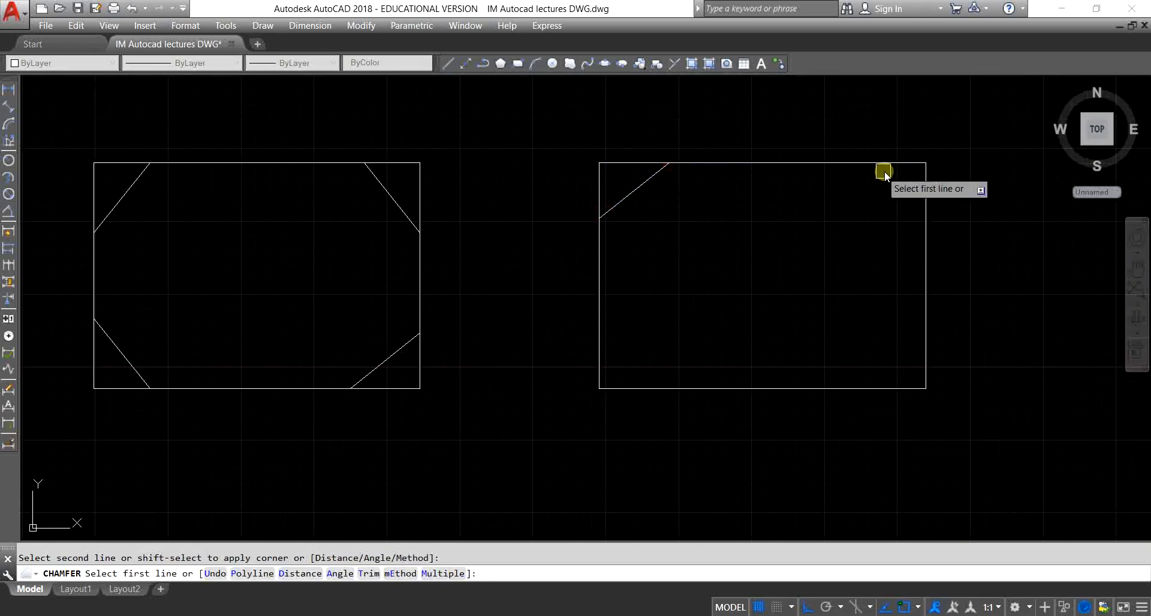
pyautogui.click(884, 166)
pyautogui.click(926, 222)
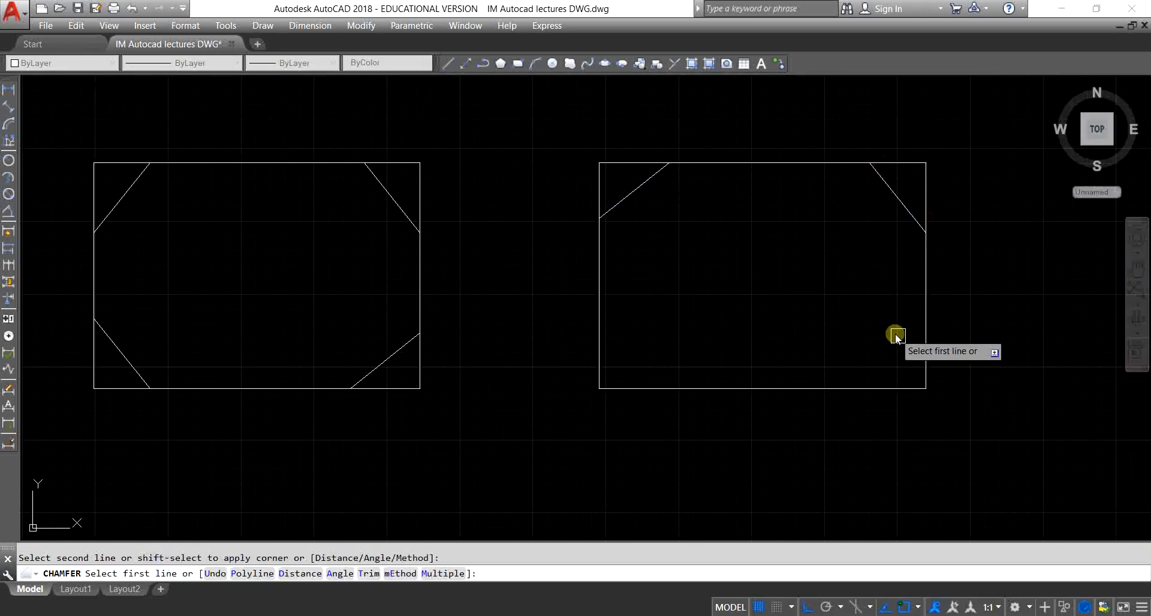
pyautogui.click(925, 344)
pyautogui.click(887, 388)
# - Chamfer the lower-left corner of the middle rectangle with the same distances
pyautogui.click(658, 388)
pyautogui.click(651, 388)
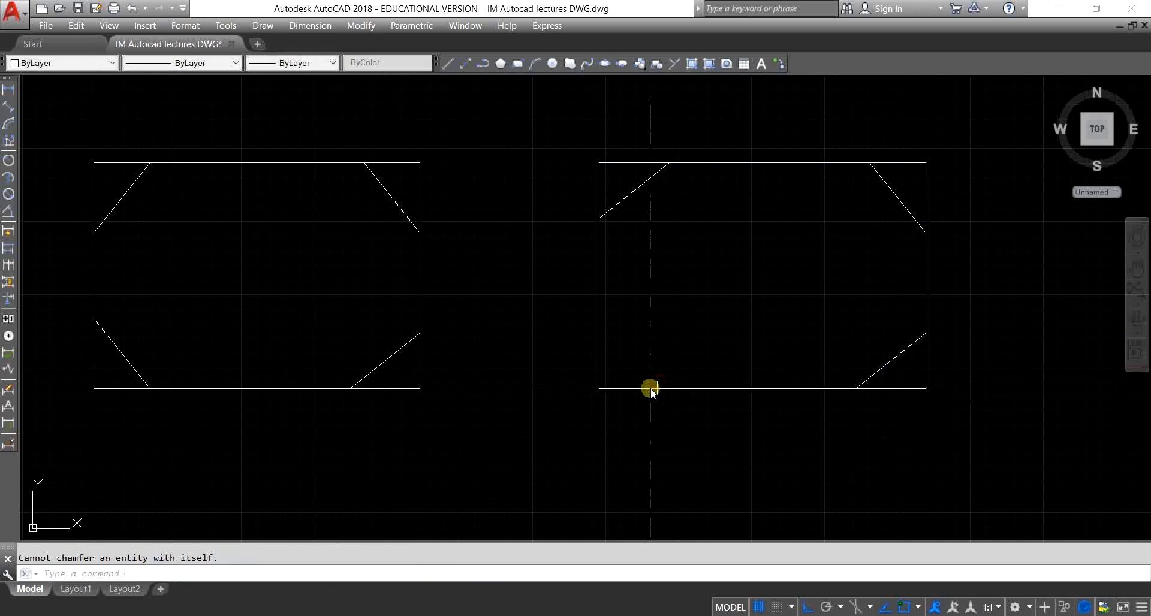
pyautogui.press('Return')
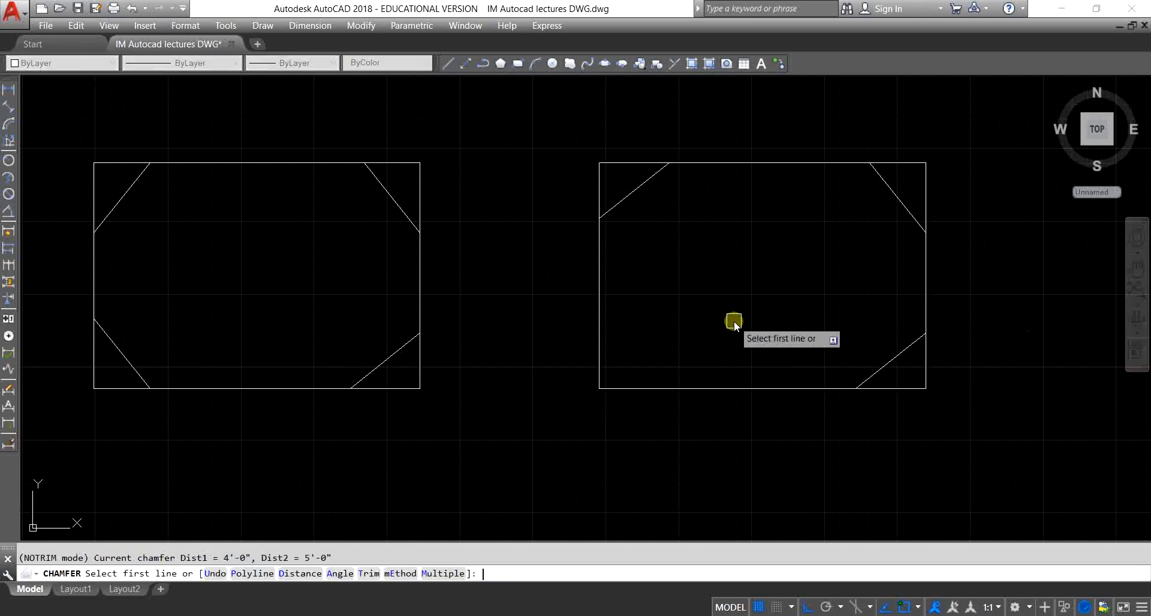
pyautogui.click(652, 391)
# - Draw a four-segment polyline below the row of rectangles, with a bottom edge about 40' long and its start and end crossing at the upper-left
pyautogui.scroll(-6, 614, 360)
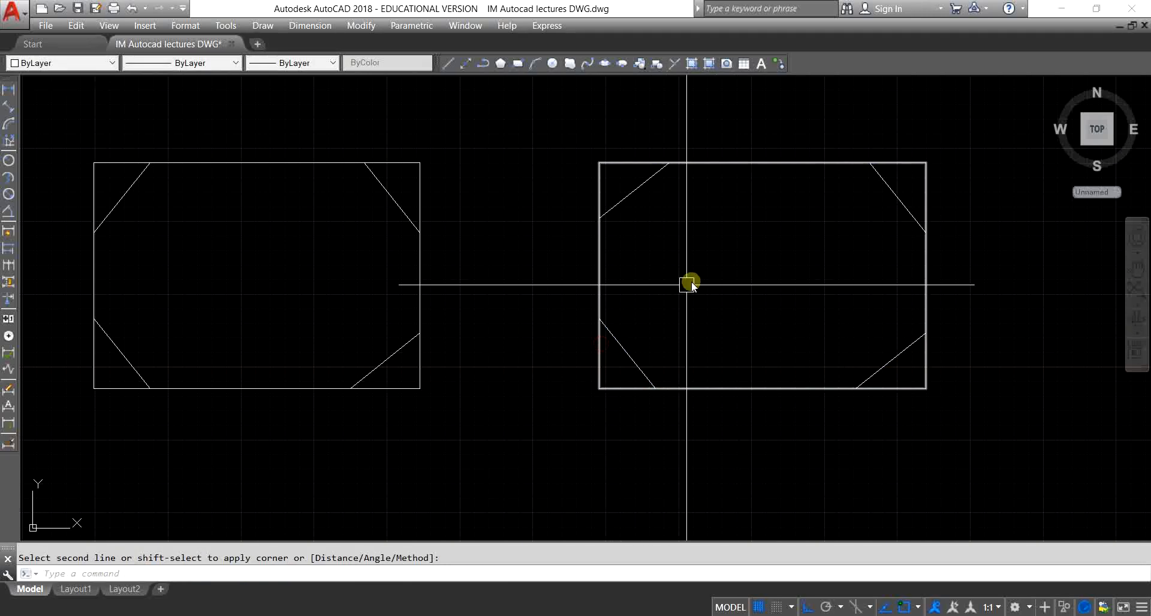
pyautogui.moveTo(718, 373)
pyautogui.mouseDown(button='middle')
pyautogui.moveTo(644, 383)
pyautogui.moveTo(588, 419)
pyautogui.mouseUp(button='middle')
pyautogui.scroll(2, 645, 381)
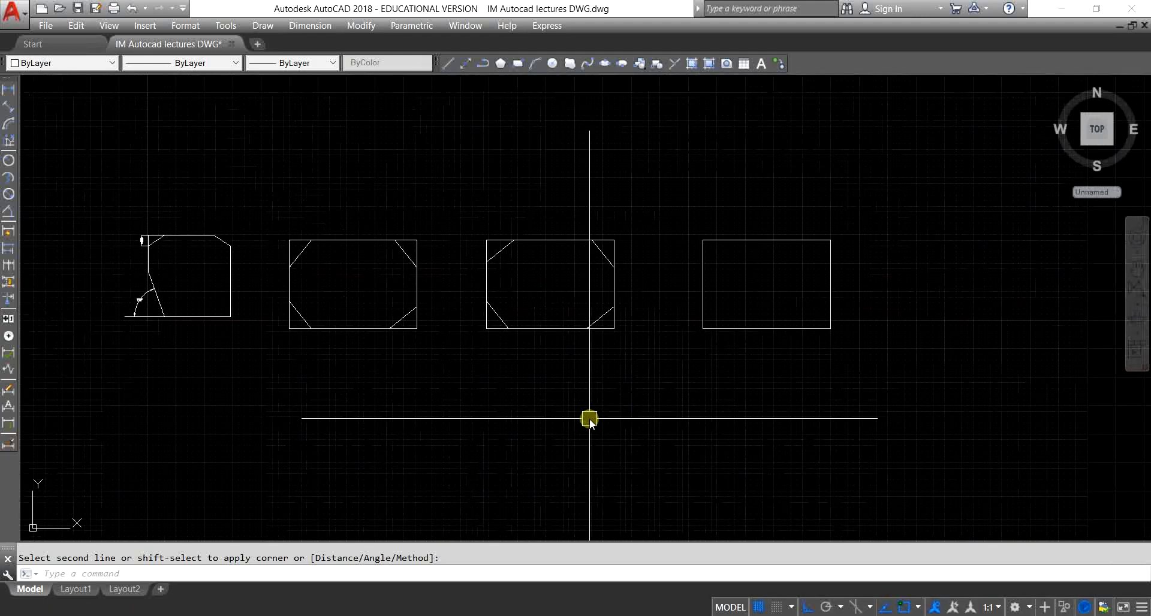
pyautogui.press('Escape')
pyautogui.write('pl')
pyautogui.press('Return')
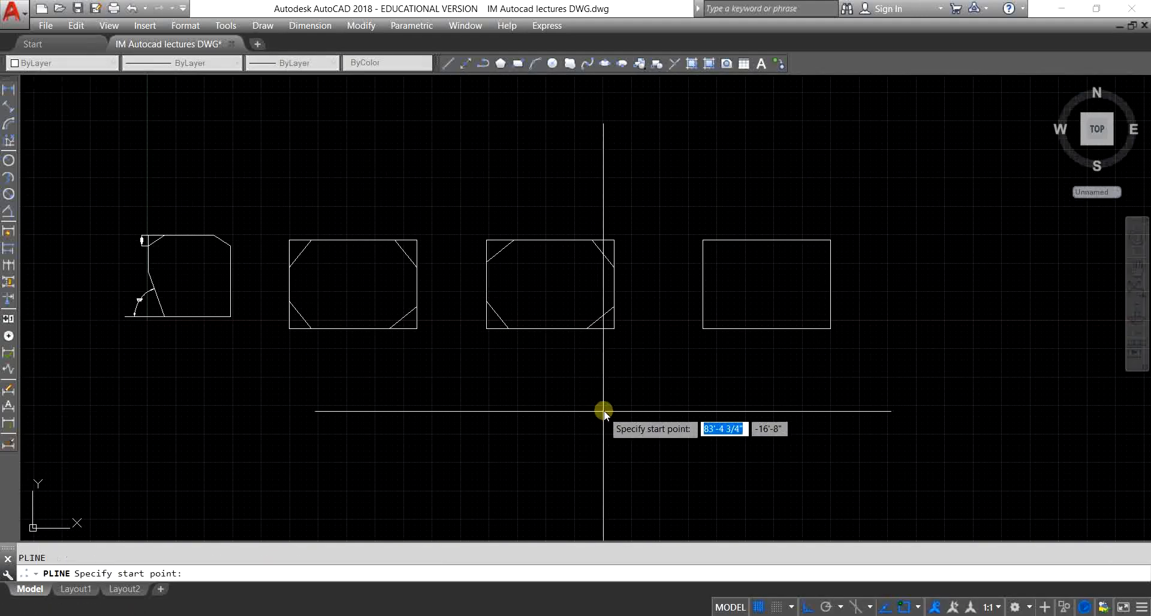
pyautogui.moveTo(464, 477); pyautogui.dragTo(359, 542, button='middle')
pyautogui.scroll(-4, 644, 310)
pyautogui.scroll(4, 609, 422)
pyautogui.click(526, 361)
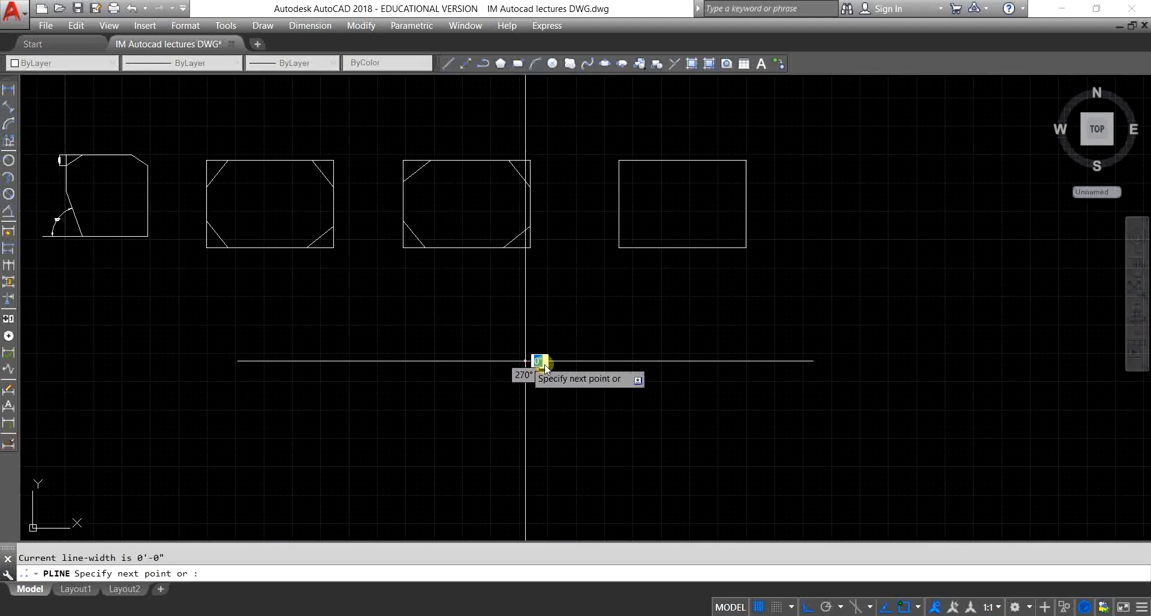
pyautogui.click(803, 378)
pyautogui.click(804, 466)
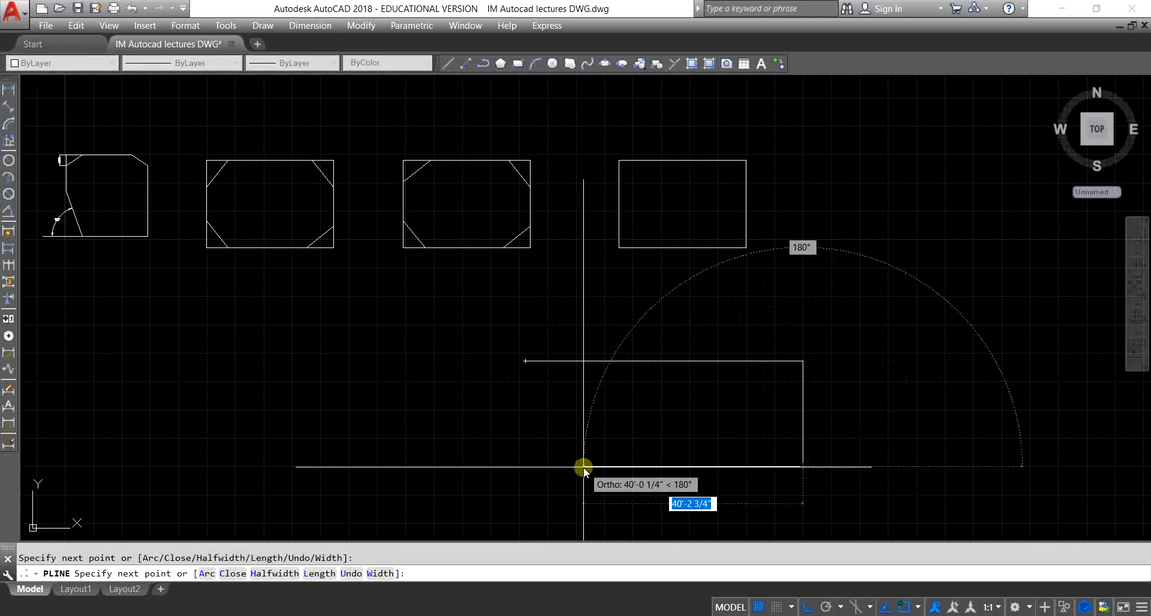
pyautogui.click(584, 466)
pyautogui.click(591, 328)
pyautogui.press('Escape')
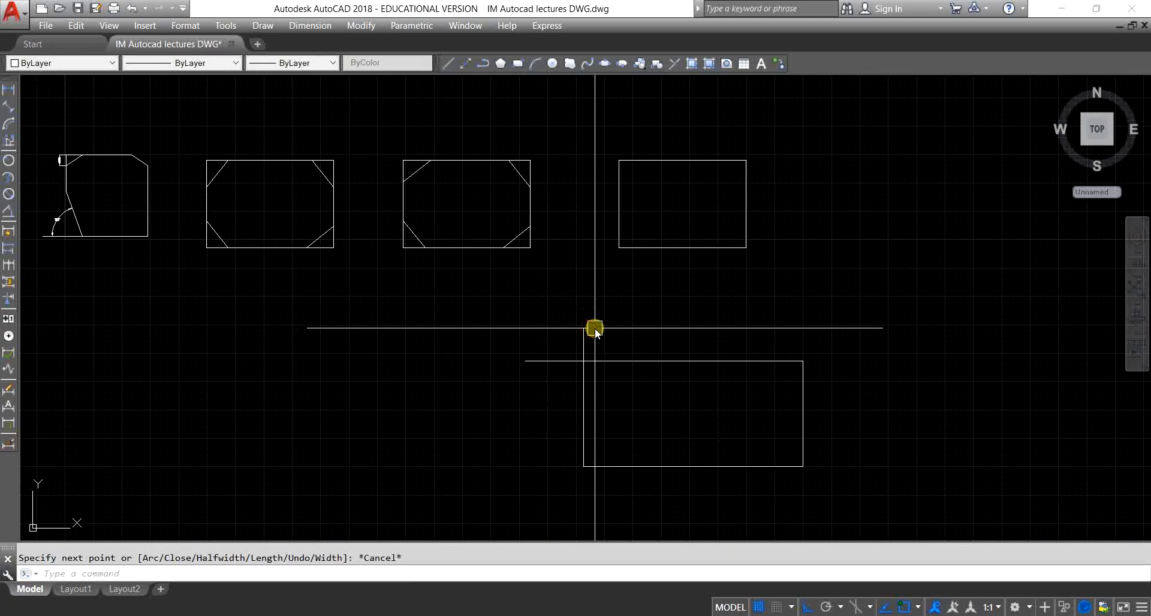
# - Trim the two overhanging ends of the polyline at its upper-left crossing to leave a clean rectangle
pyautogui.write('TR')
pyautogui.press('Return')
pyautogui.press('Return')
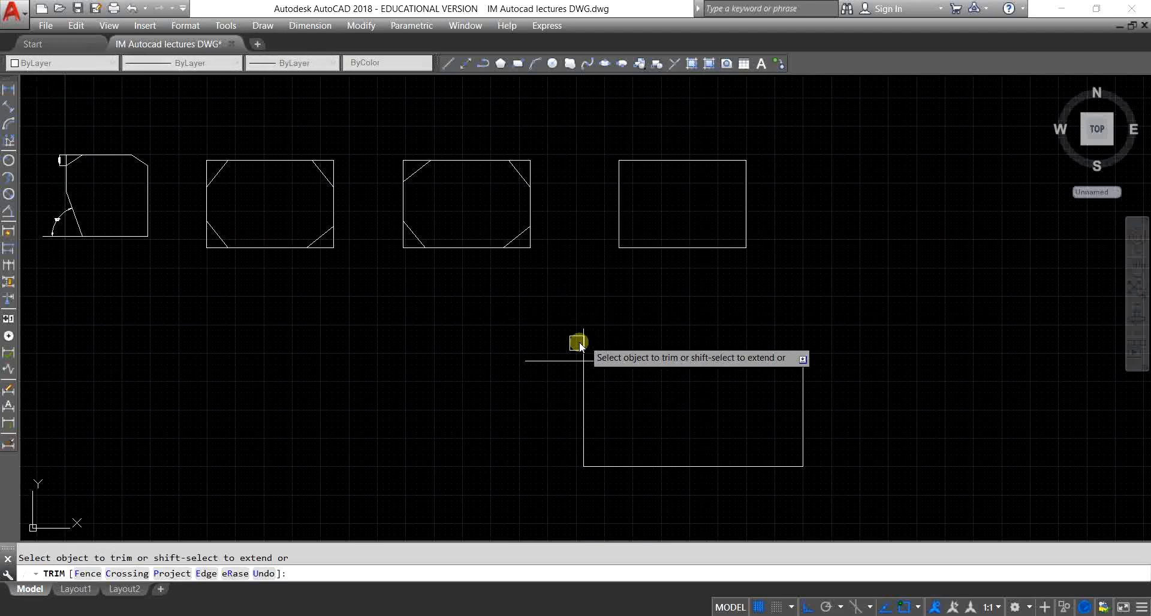
pyautogui.click(575, 348)
pyautogui.click(555, 367)
pyautogui.click(587, 343)
pyautogui.press('Escape')
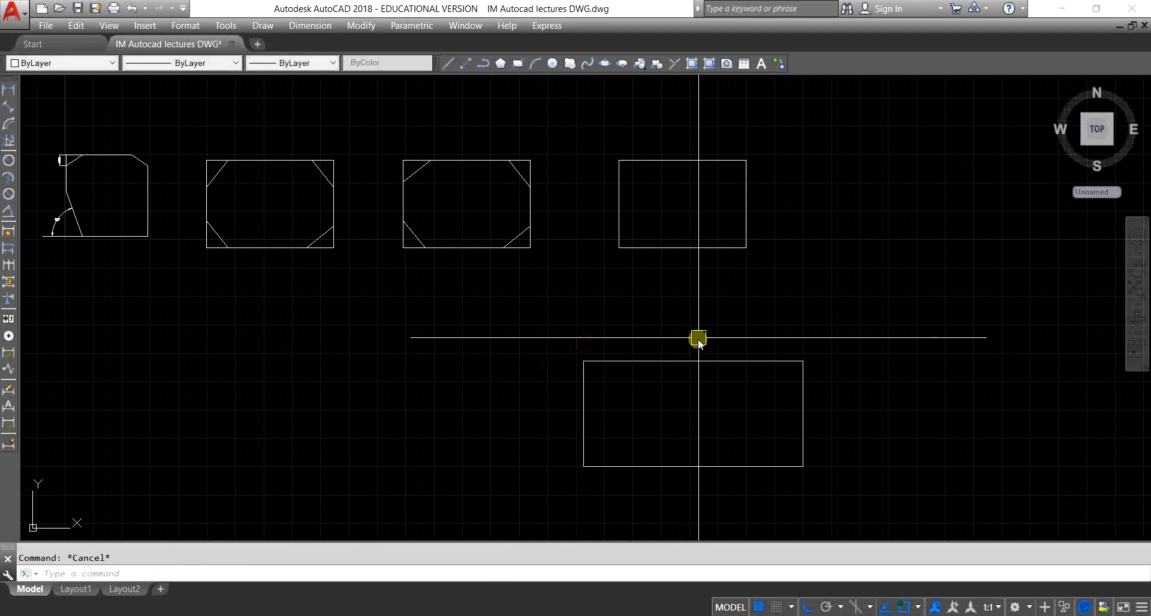
# - Chamfer the polyline rectangle's upper-left corner with distances of 1' on the left edge and 2' on the top edge
pyautogui.write('CHA')
pyautogui.press('Return')
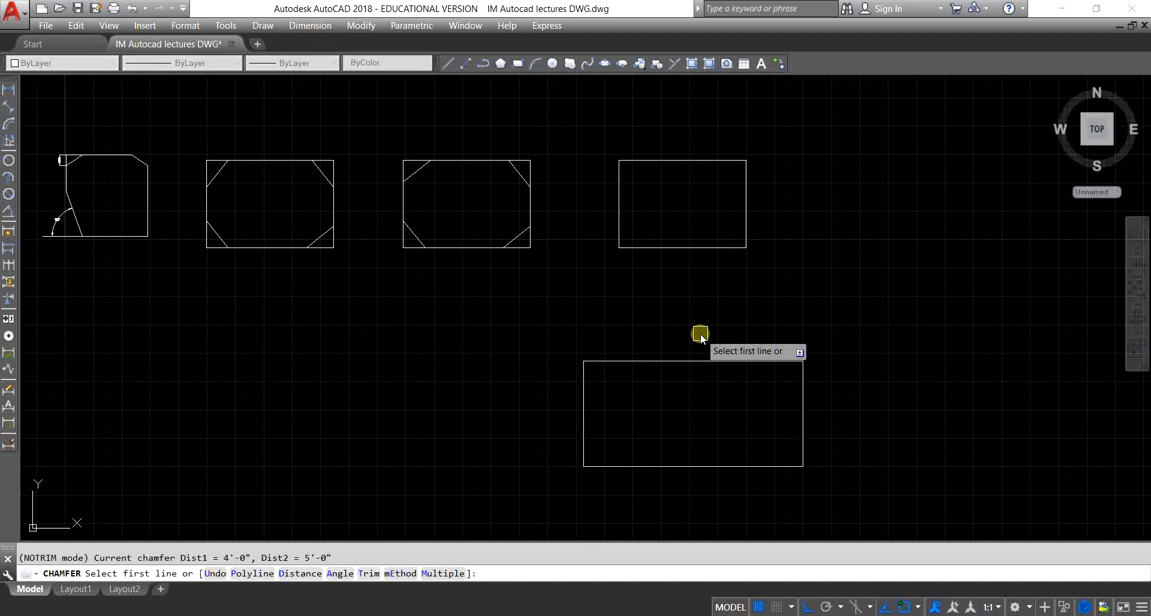
pyautogui.write('D')
pyautogui.press('Return')
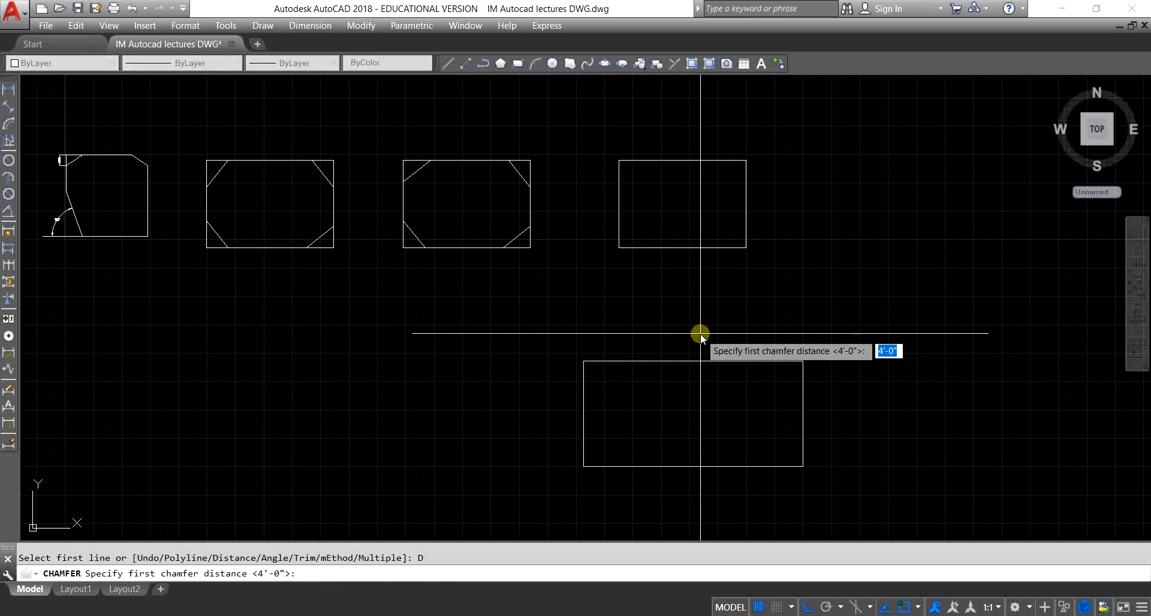
pyautogui.write("1'")
pyautogui.press('Return')
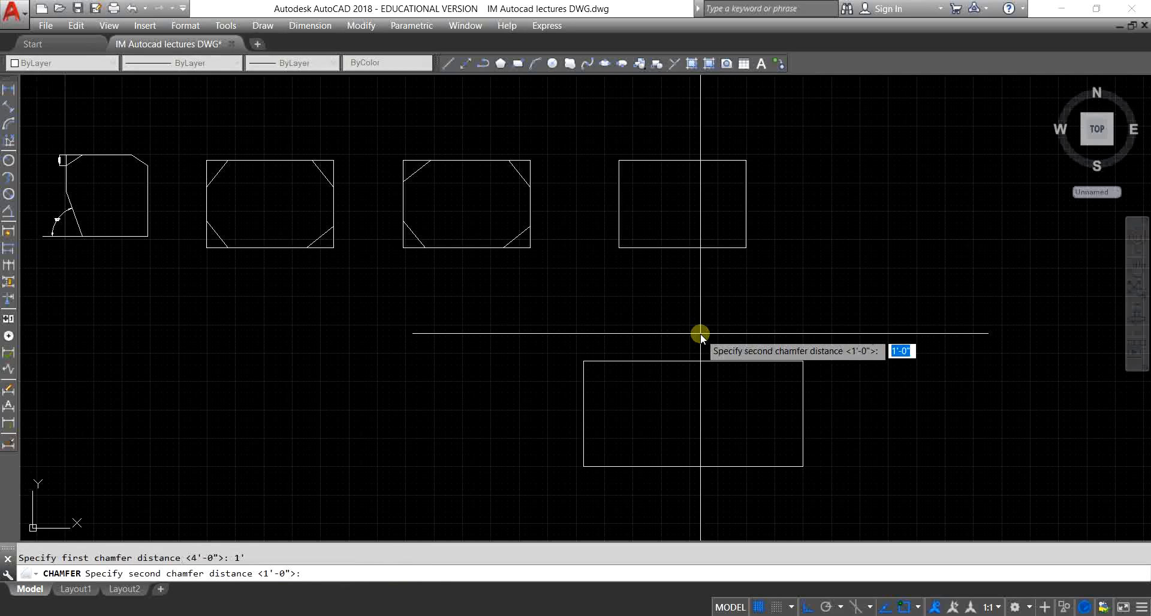
pyautogui.write("2'")
pyautogui.press('Return')
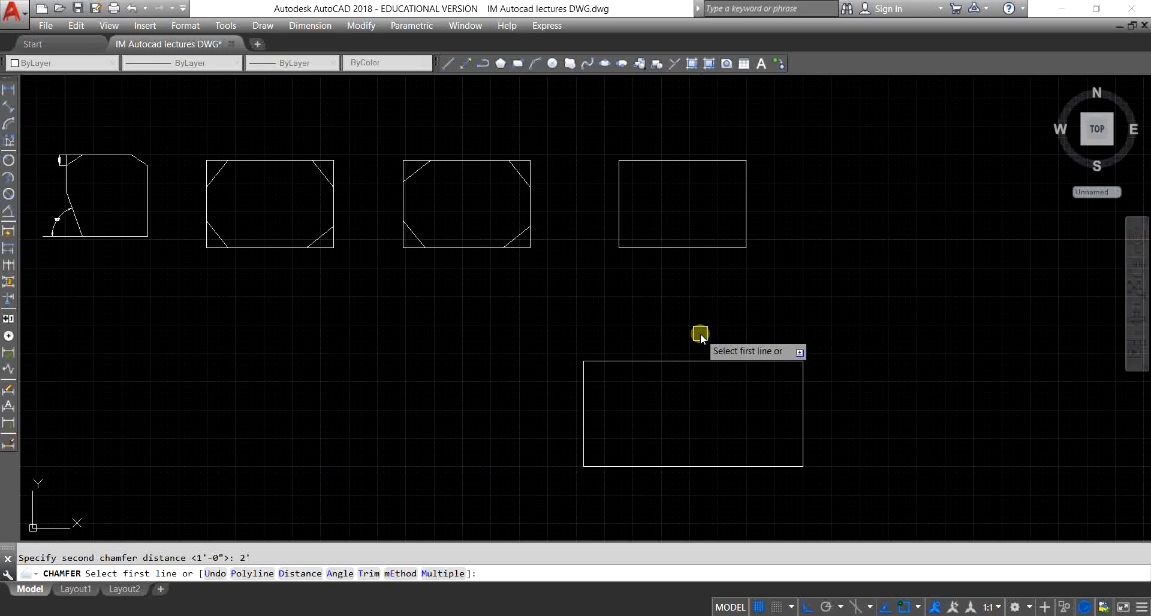
pyautogui.click(586, 408)
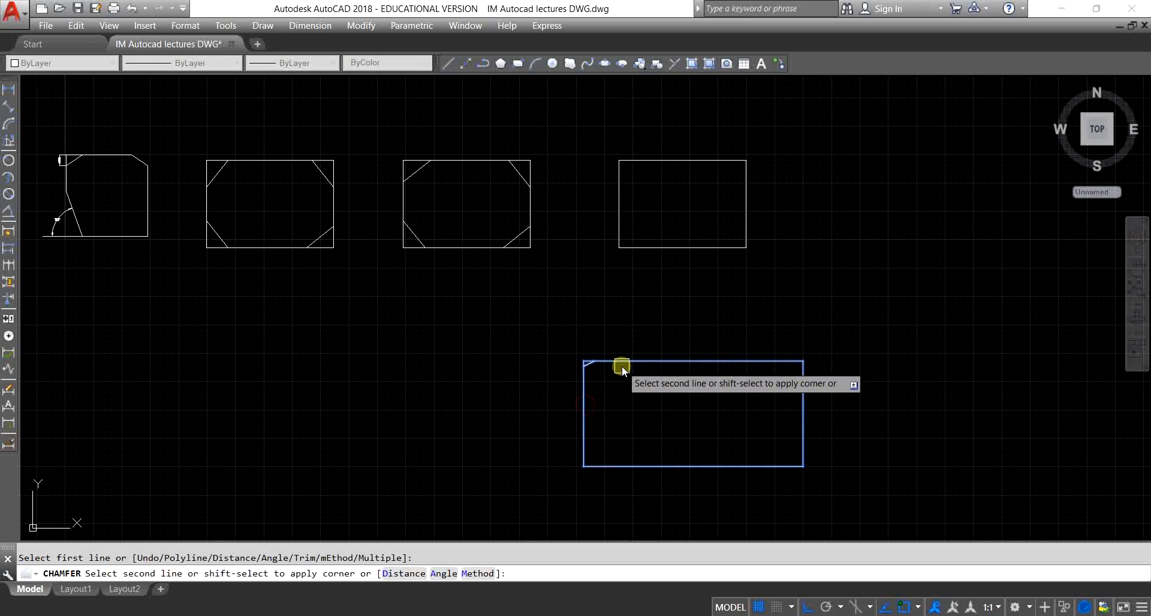
pyautogui.scroll(5, 613, 369)
pyautogui.scroll(4, 517, 335)
pyautogui.moveTo(501, 352); pyautogui.dragTo(668, 356, button='middle')
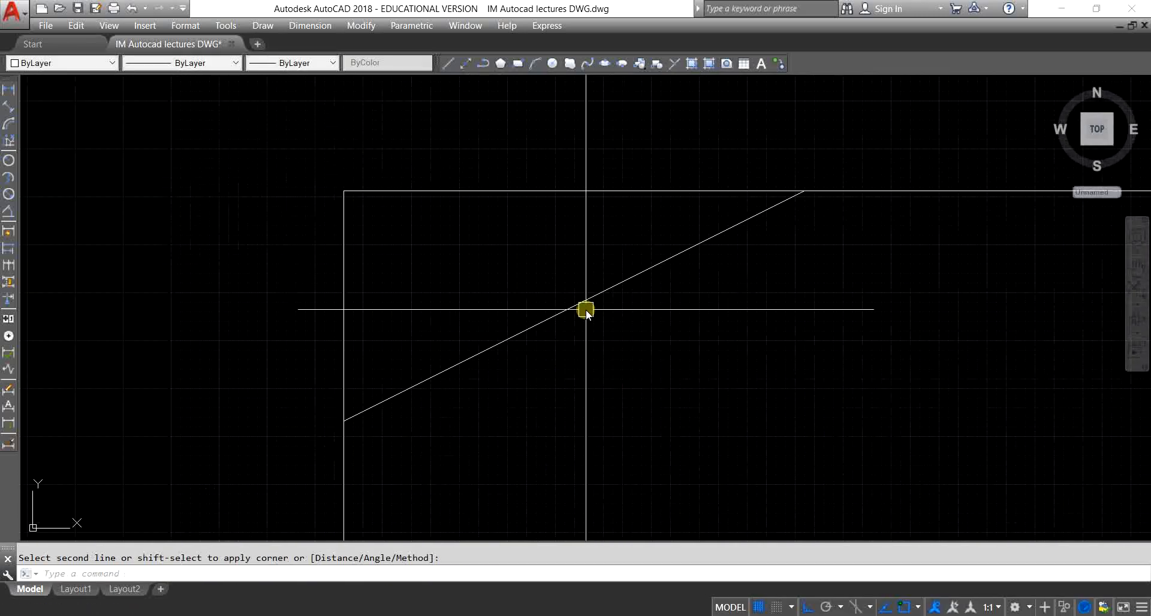
# - Add linear dimensions for the horizontal and vertical setbacks of the chamfer at the polyline rectangle's upper-left corner
pyautogui.scroll(-2, 593, 295)
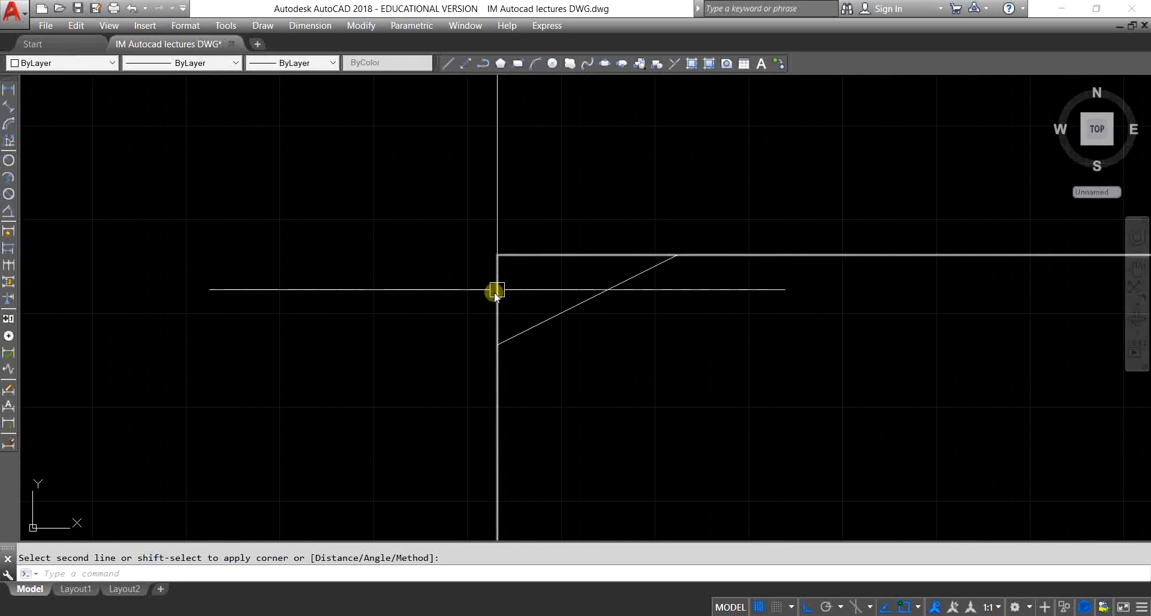
pyautogui.click(8, 92)
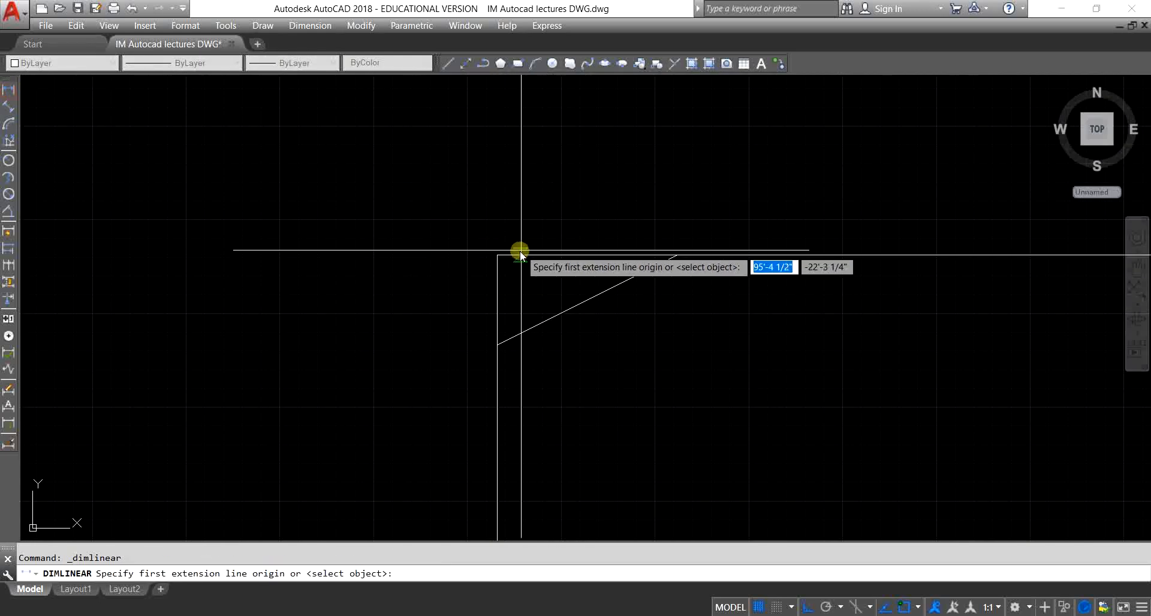
pyautogui.click(498, 254)
pyautogui.click(677, 255)
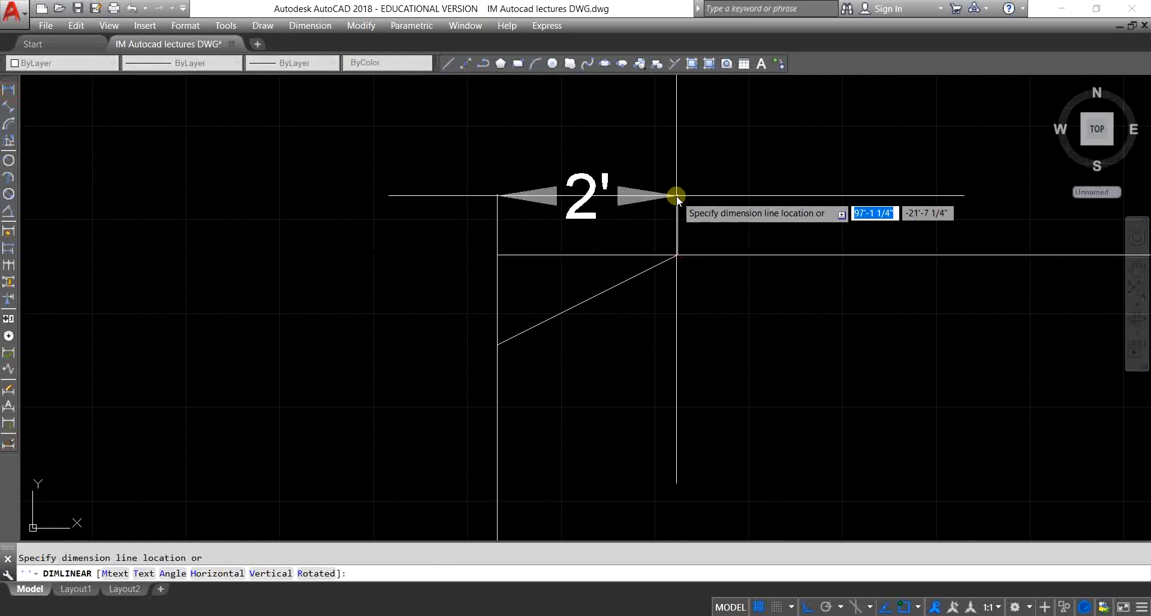
pyautogui.click(679, 176)
pyautogui.press('Return')
pyautogui.click(497, 255)
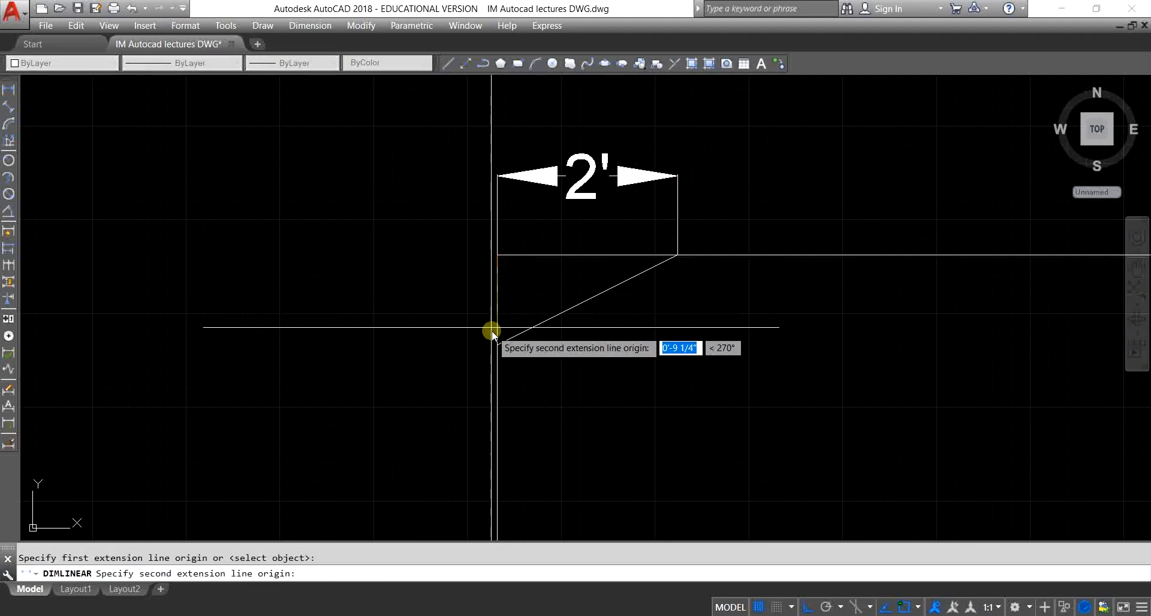
pyautogui.click(497, 345)
pyautogui.click(406, 325)
pyautogui.press('Escape')
pyautogui.scroll(-3, 404, 183)
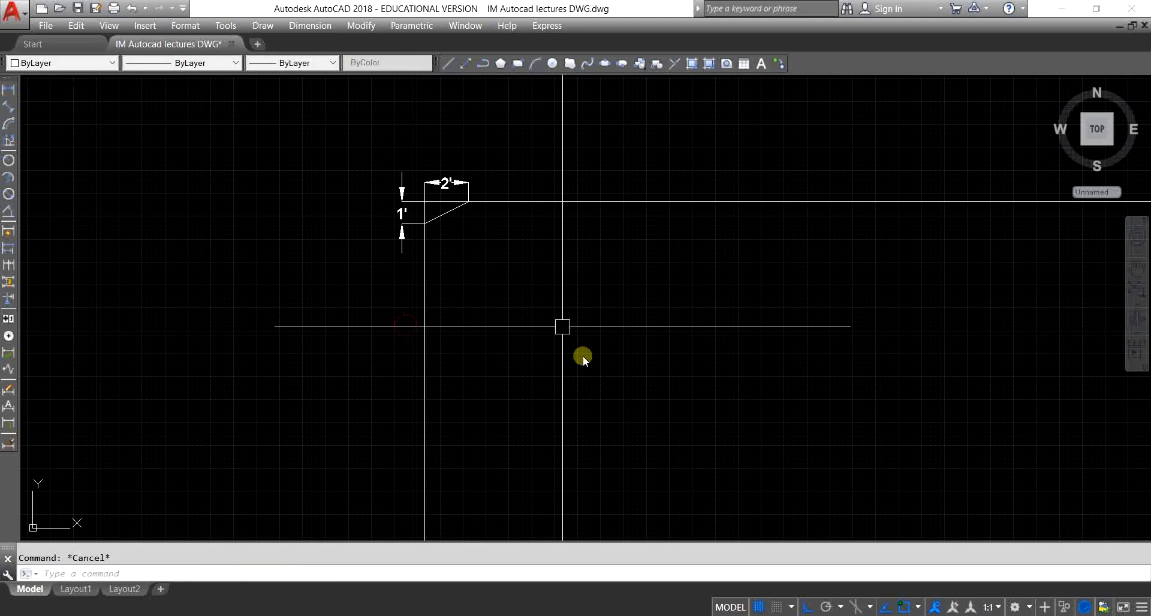
# - Chamfer the polyline rectangle's lower-right corner by the Angle option, with a 4' length on the bottom edge and a 76° angle
pyautogui.moveTo(583, 362); pyautogui.dragTo(473, 197, button='middle')
pyautogui.scroll(-3, 473, 197)
pyautogui.scroll(5, 545, 352)
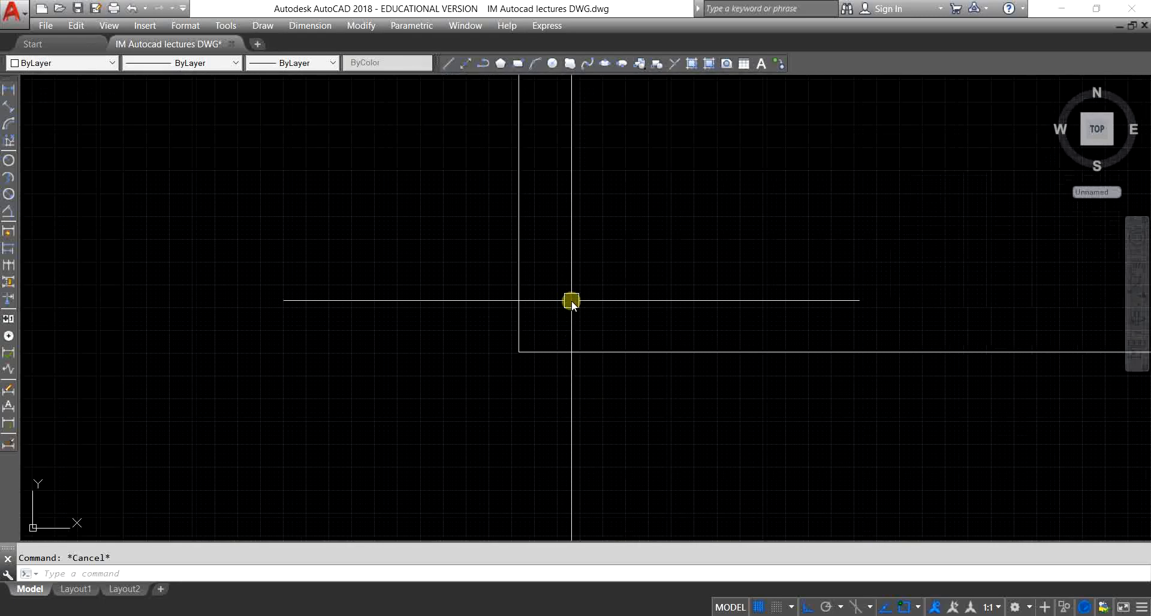
pyautogui.write('CHA')
pyautogui.press('Return')
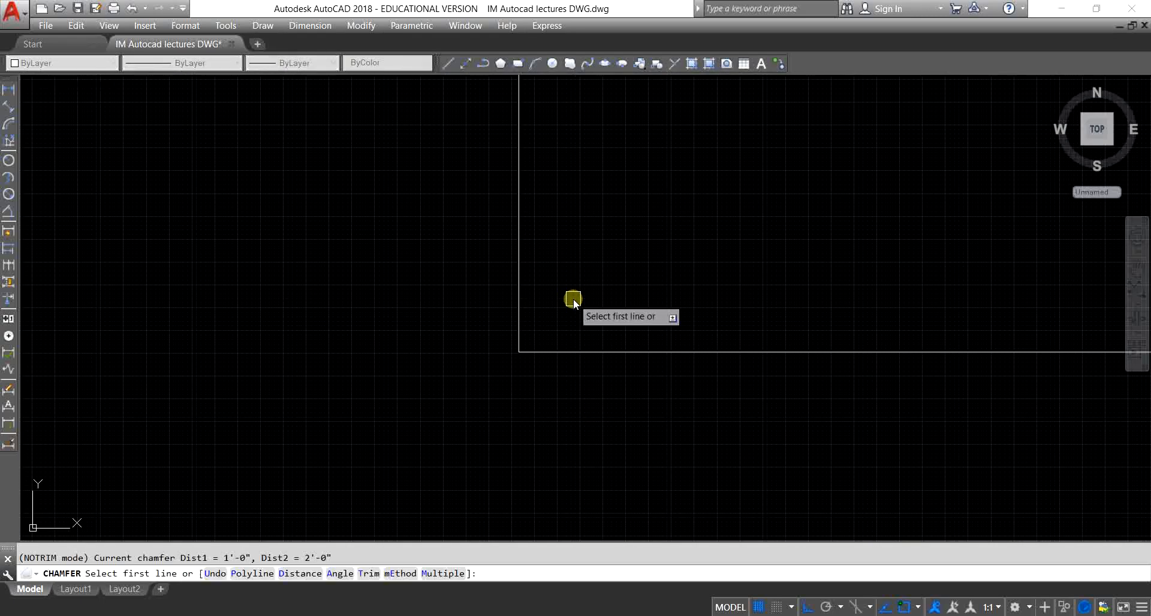
pyautogui.write('A')
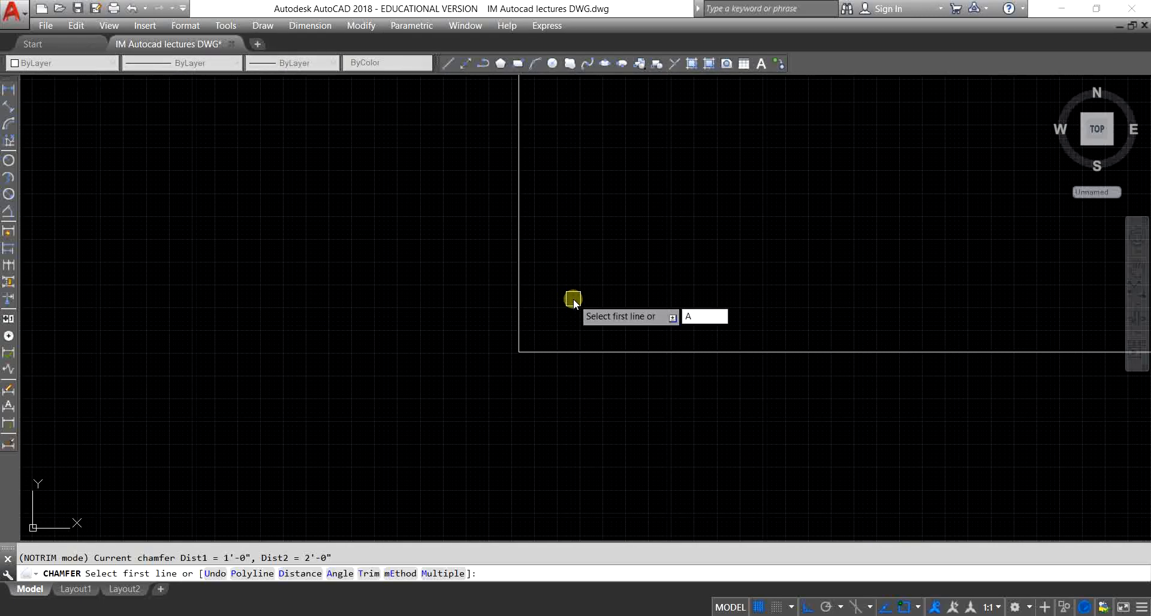
pyautogui.press('Return')
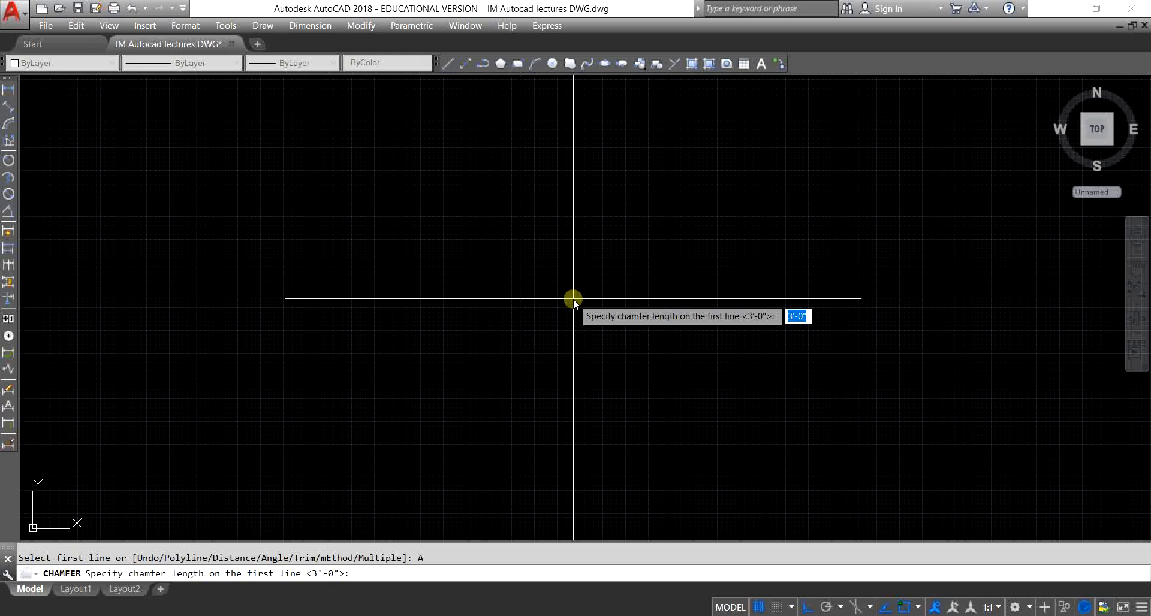
pyautogui.write("4'")
pyautogui.press('Return')
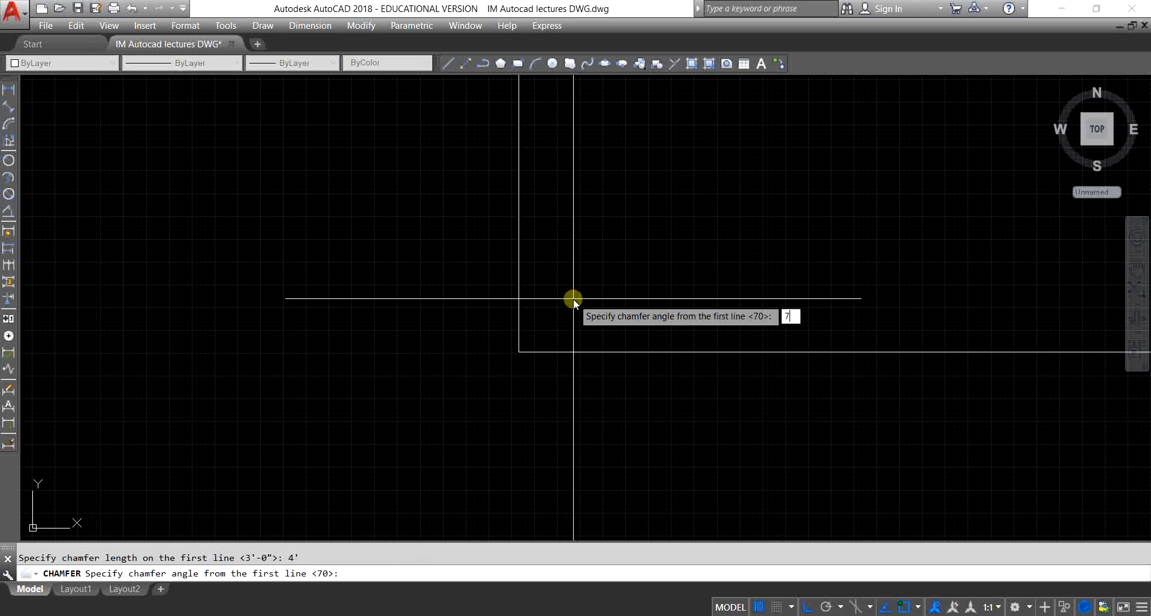
pyautogui.write('76')
pyautogui.press('Return')
pyautogui.scroll(-3, 562, 398)
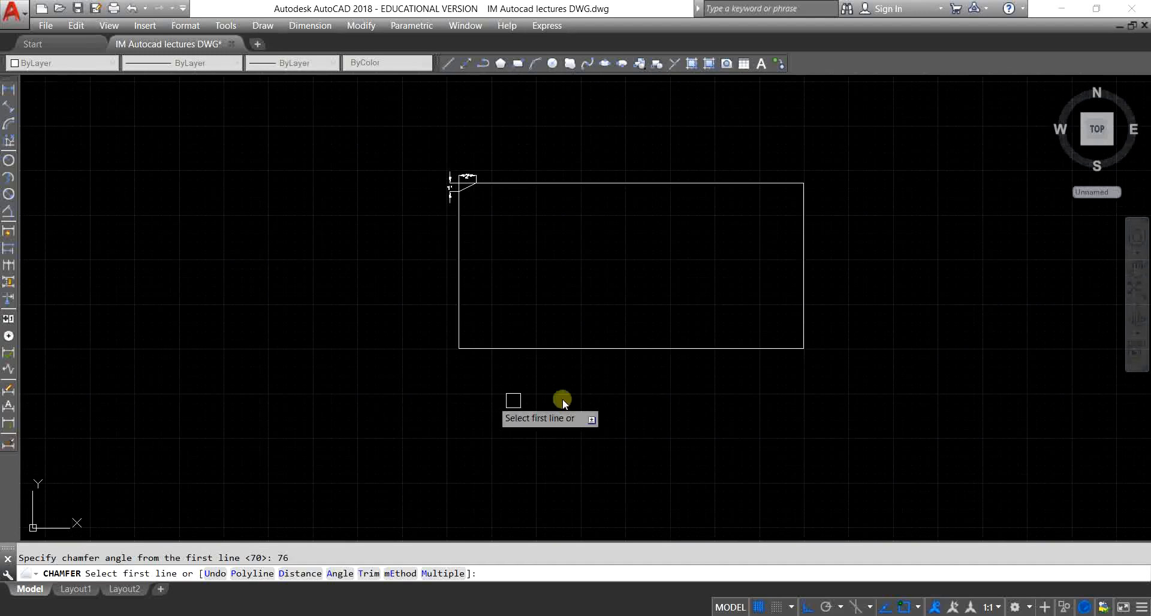
pyautogui.click(750, 349)
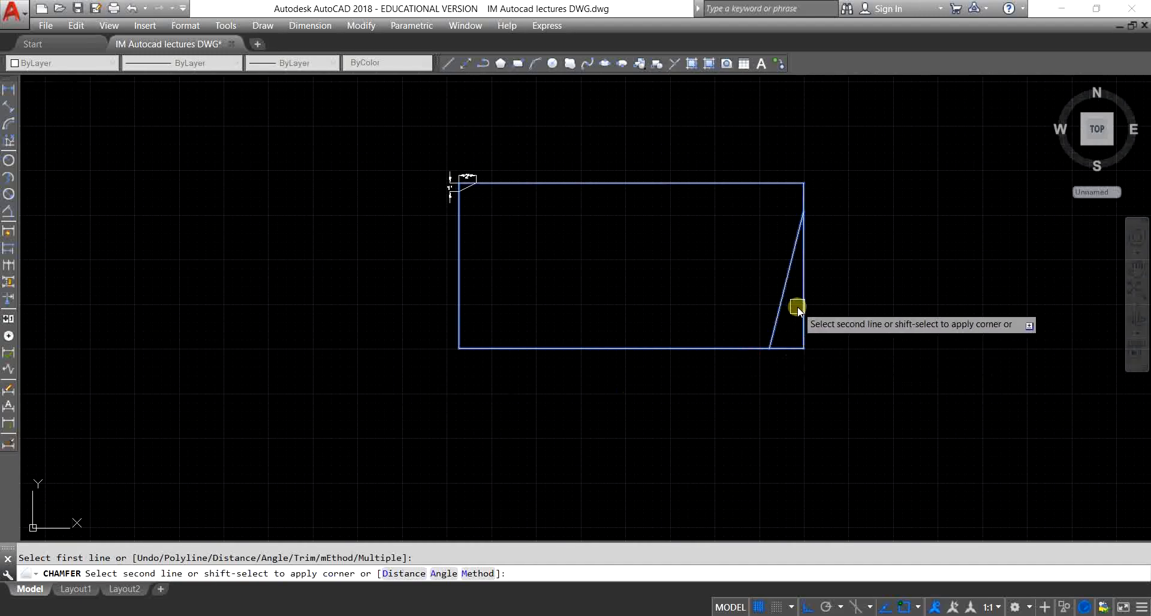
pyautogui.press('Escape')
# - Add an angular dimension between the lower-right chamfer line and the rectangle's bottom edge, placing its arc inside the corner
pyautogui.scroll(5, 780, 342)
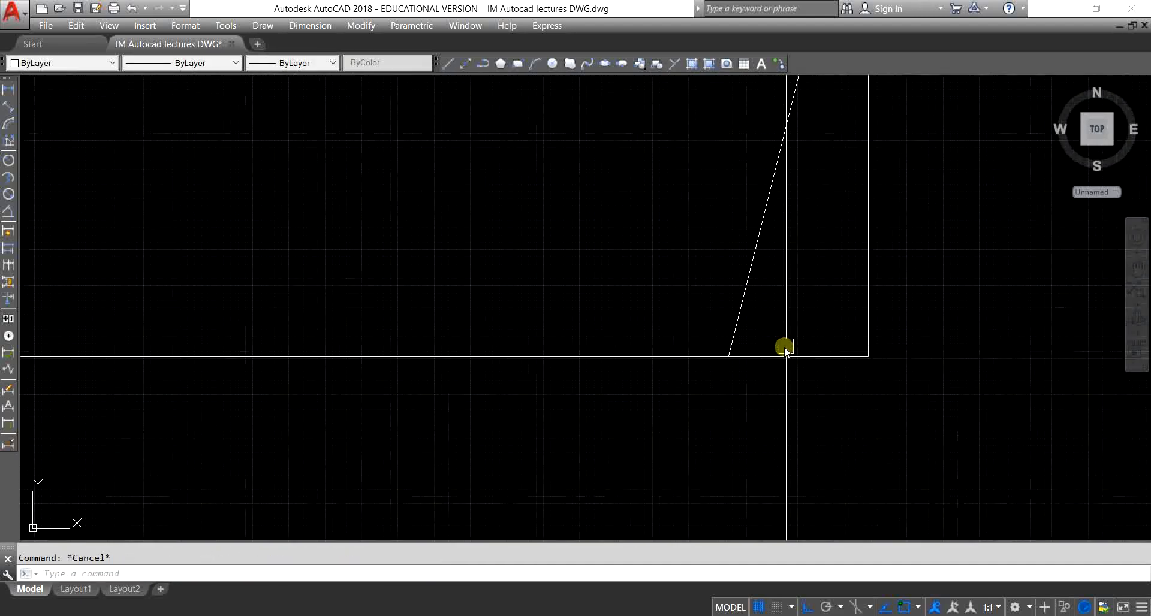
pyautogui.moveTo(783, 346)
pyautogui.mouseDown(button='middle')
pyautogui.moveTo(596, 445)
pyautogui.moveTo(655, 386)
pyautogui.mouseUp(button='middle')
pyautogui.scroll(-2, 647, 416)
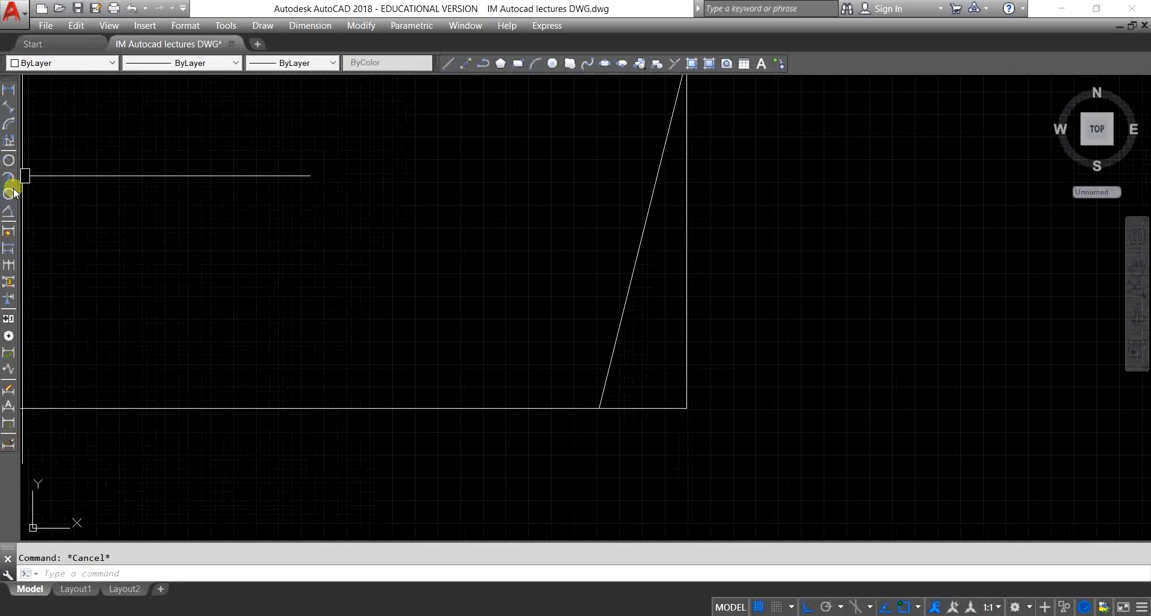
pyautogui.click(8, 213)
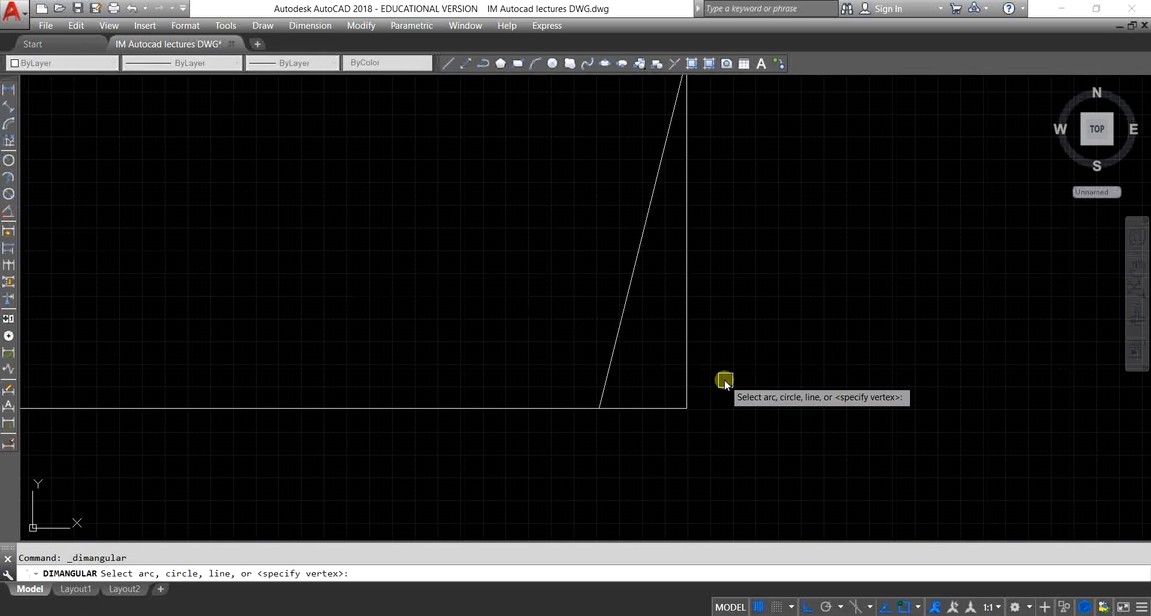
pyautogui.click(612, 357)
pyautogui.click(648, 408)
pyautogui.scroll(3, 647, 373)
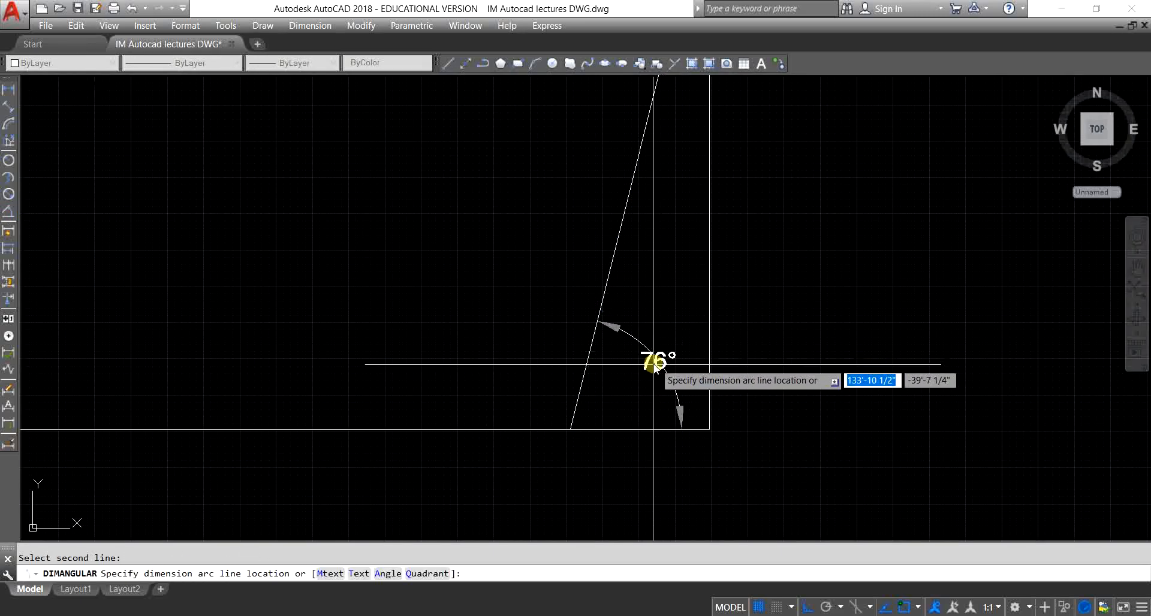
pyautogui.click(654, 374)
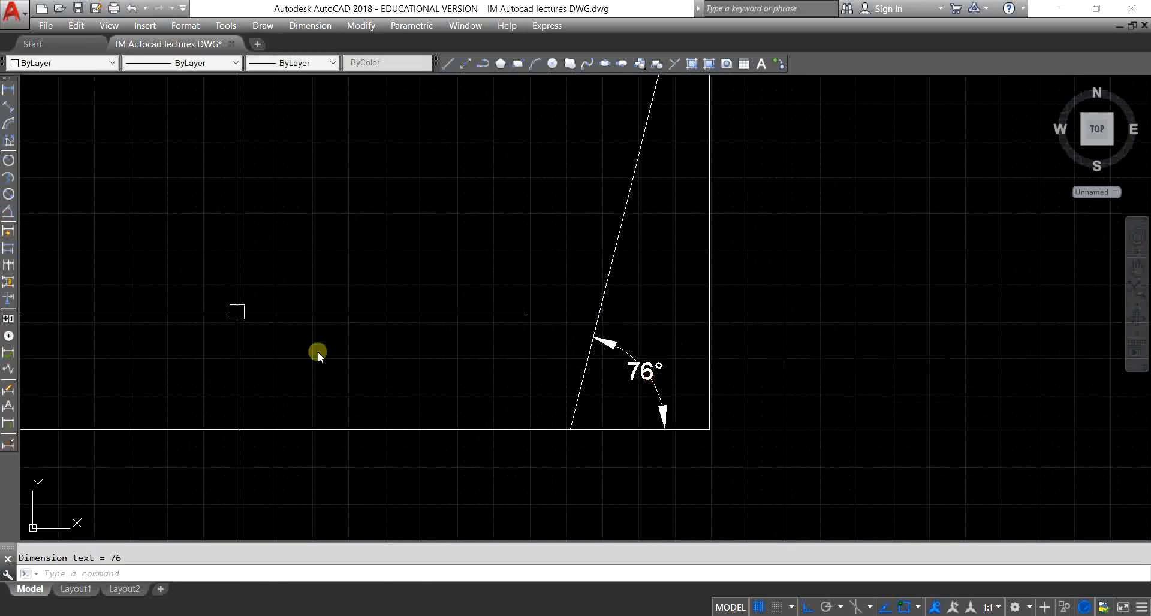
# - Add a linear dimension below the bottom edge for the lower-right chamfer's horizontal setback
pyautogui.click(8, 90)
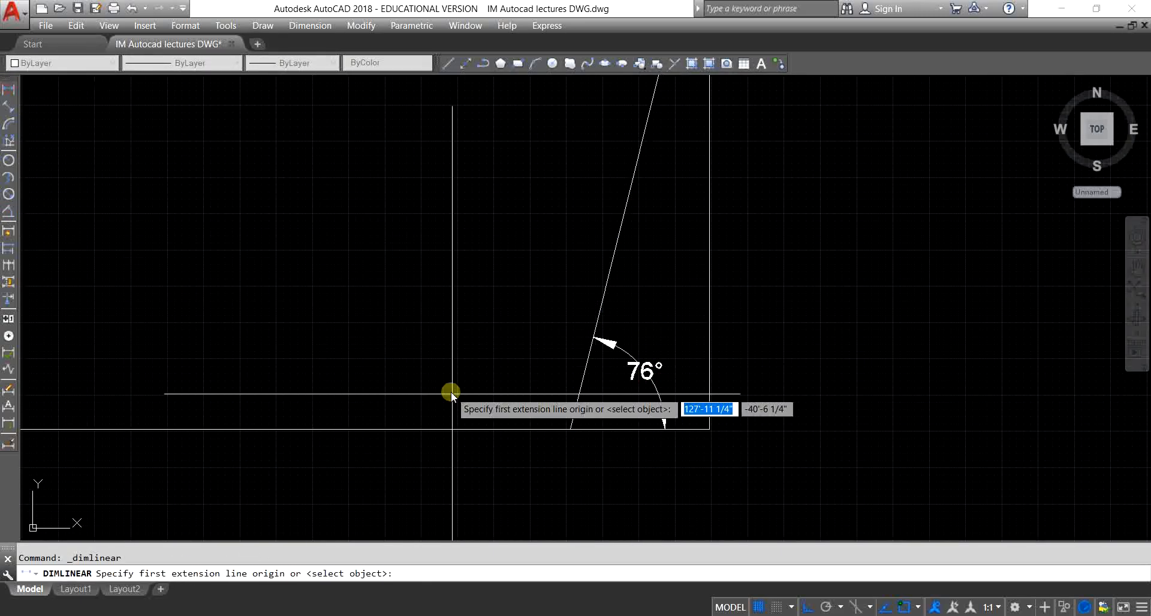
pyautogui.click(571, 429)
pyautogui.click(709, 429)
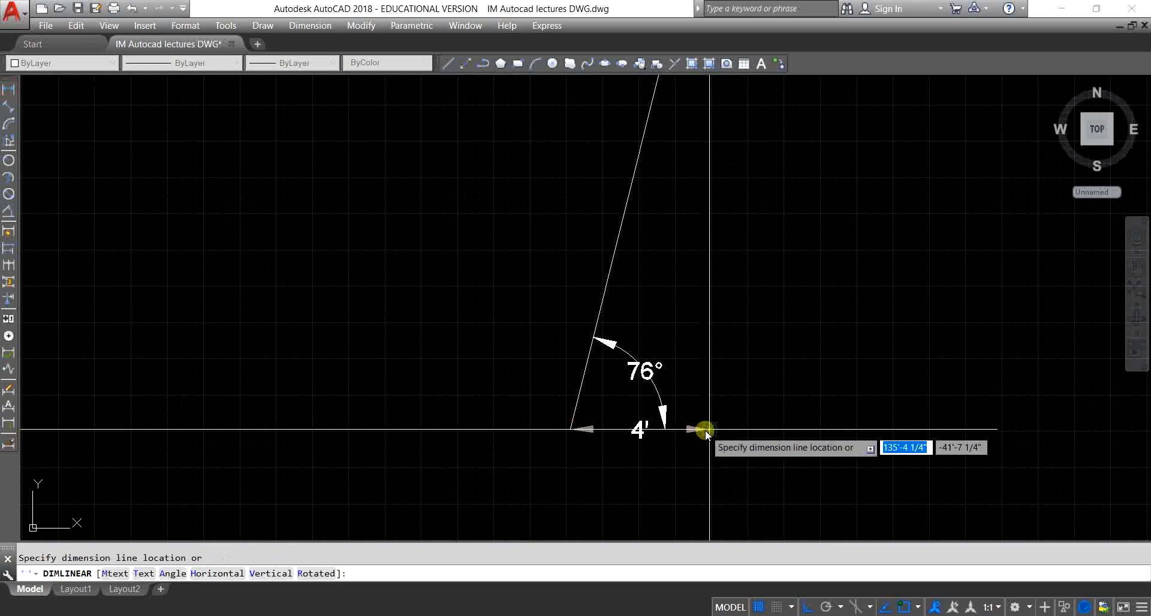
pyautogui.click(686, 466)
pyautogui.press('Escape')
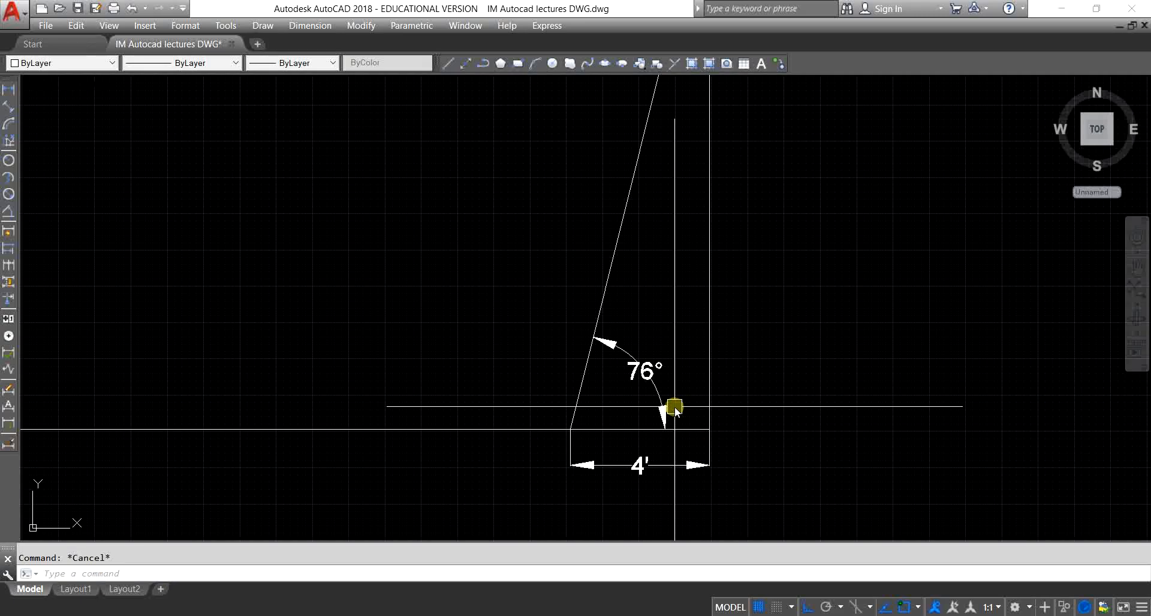
pyautogui.scroll(-2, 847, 379)
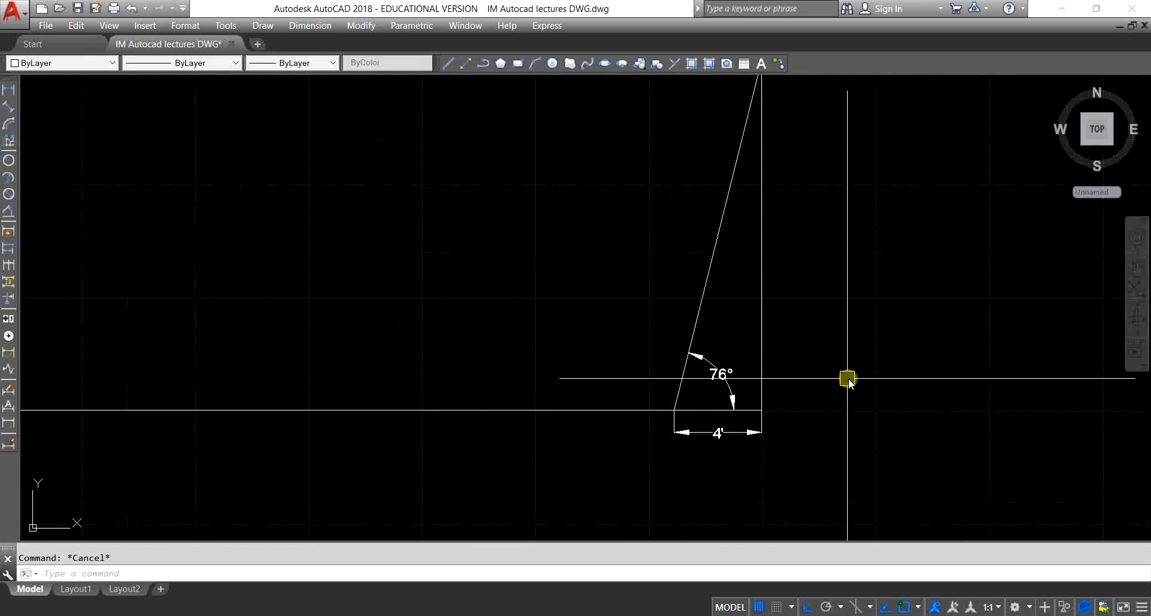
pyautogui.scroll(-2, 847, 379)
pyautogui.moveTo(518, 367); pyautogui.dragTo(634, 418, button='middle')
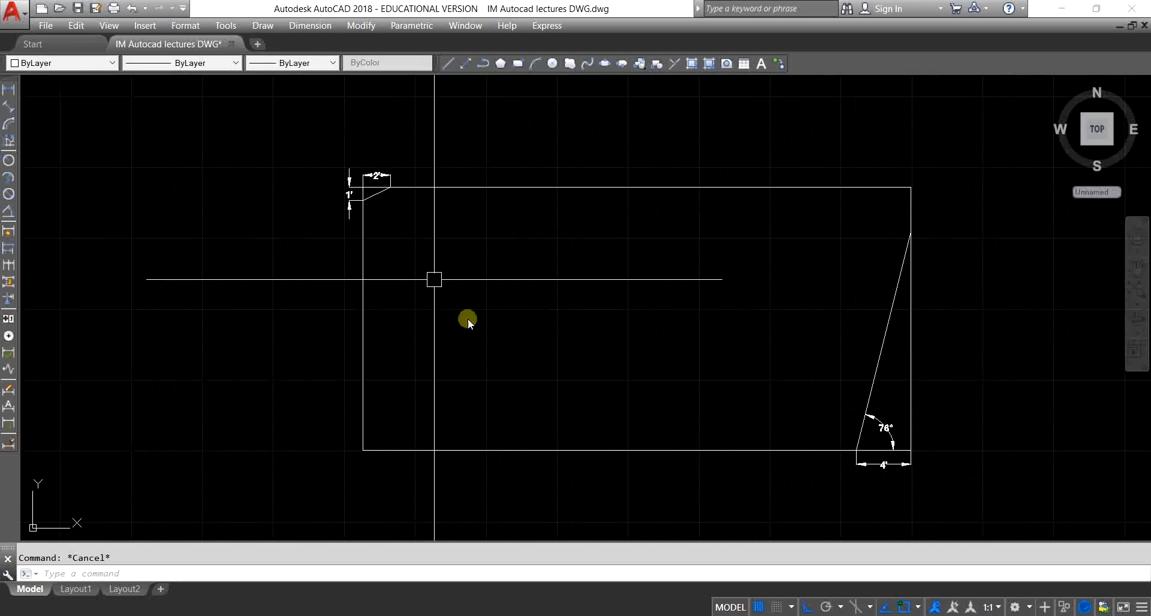
pyautogui.scroll(8, 352, 168)
pyautogui.moveTo(437, 329); pyautogui.dragTo(363, 283, button='middle')
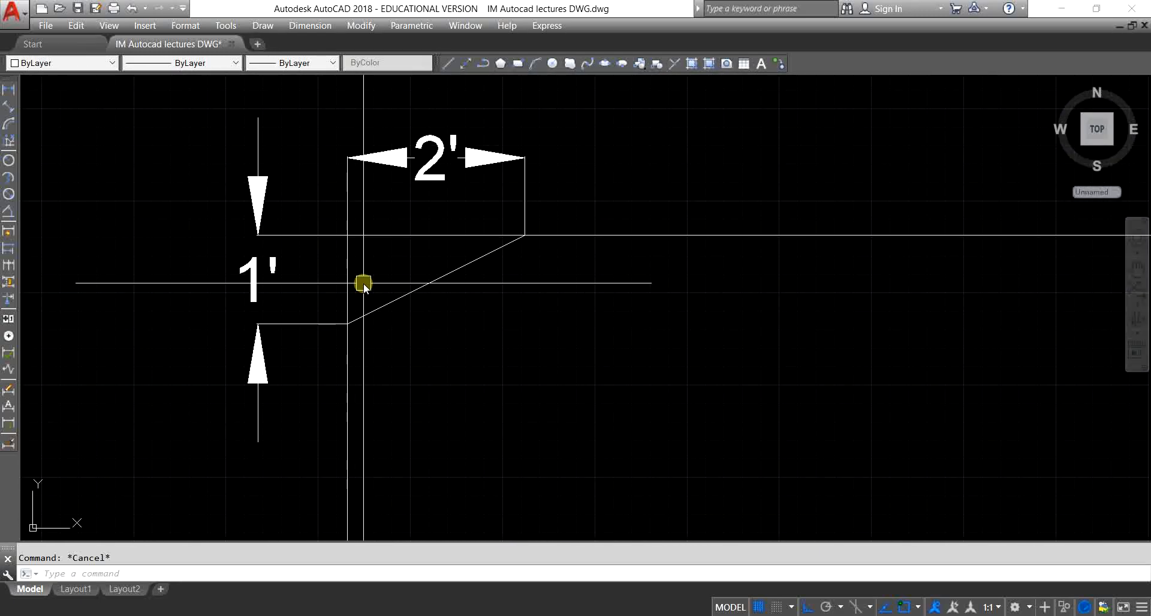